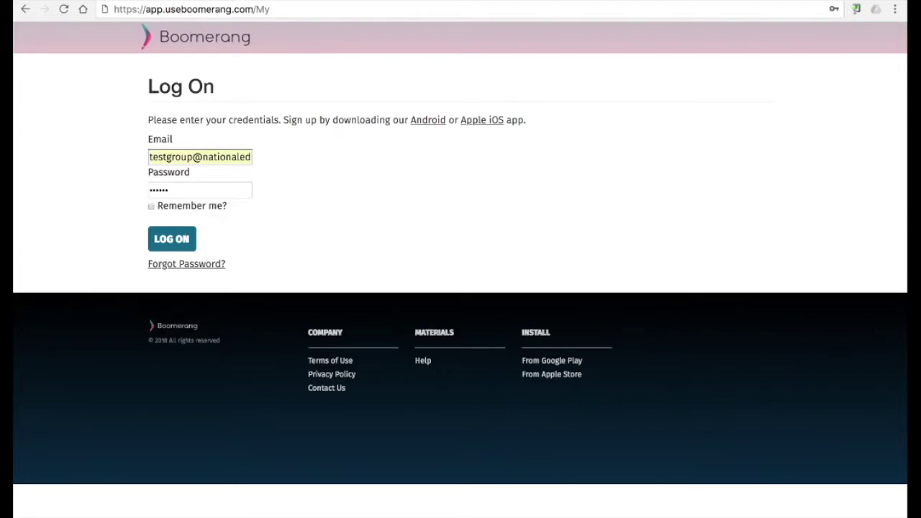
{"action": "left_click", "coordinate": [269, 9]}
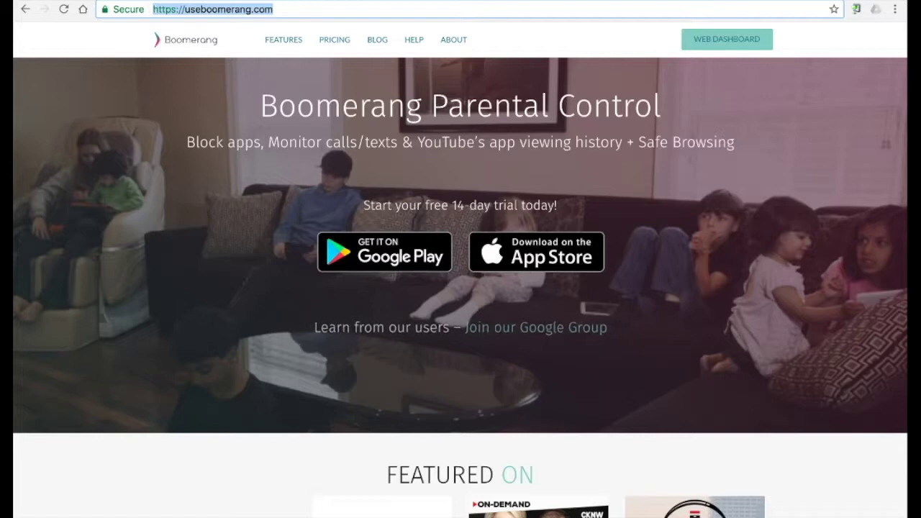
{"action": "left_click", "coordinate": [727, 39]}
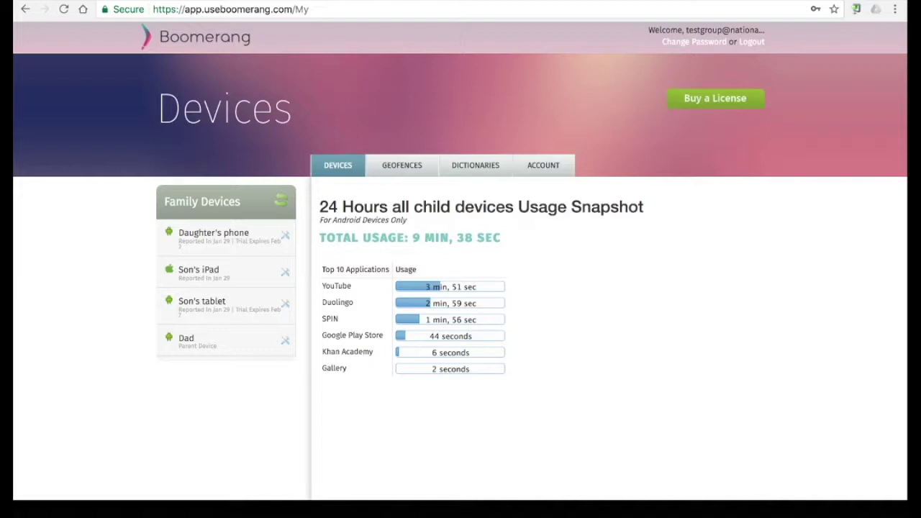
{"action": "left_click", "coordinate": [214, 237]}
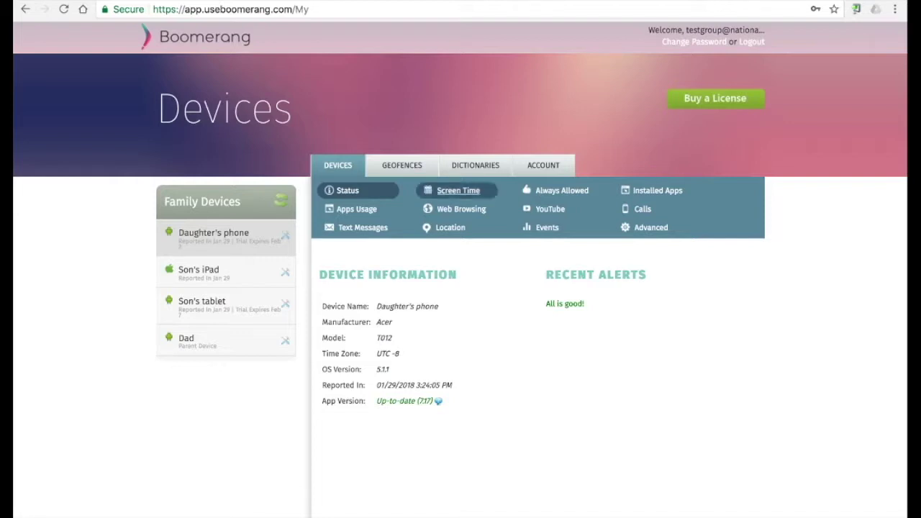
Step: In the Screen Time settings, add the 21:00 to 22:00 blocks to the allowed schedule for Friday and Saturday
{"action": "left_click", "coordinate": [458, 190]}
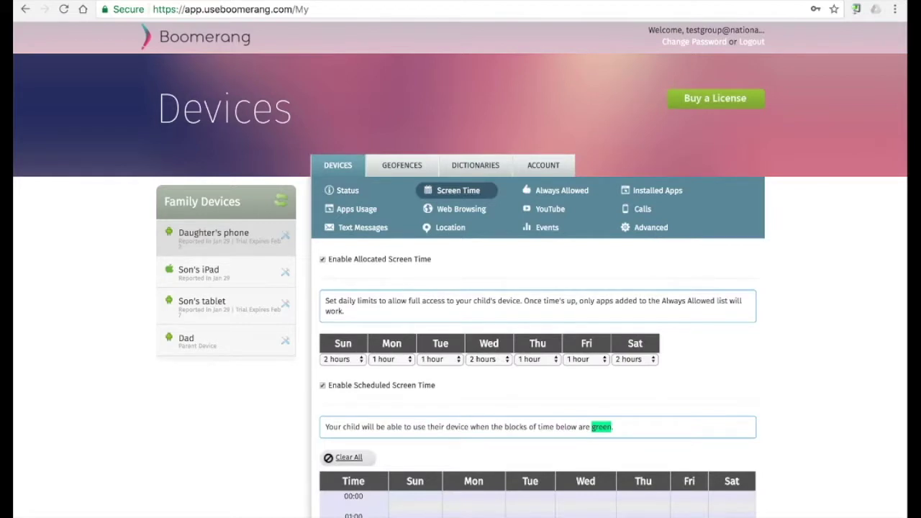
{"action": "left_click", "coordinate": [391, 359]}
{"action": "scroll", "coordinate": [460, 288], "scroll_direction": "down", "scroll_amount": 5}
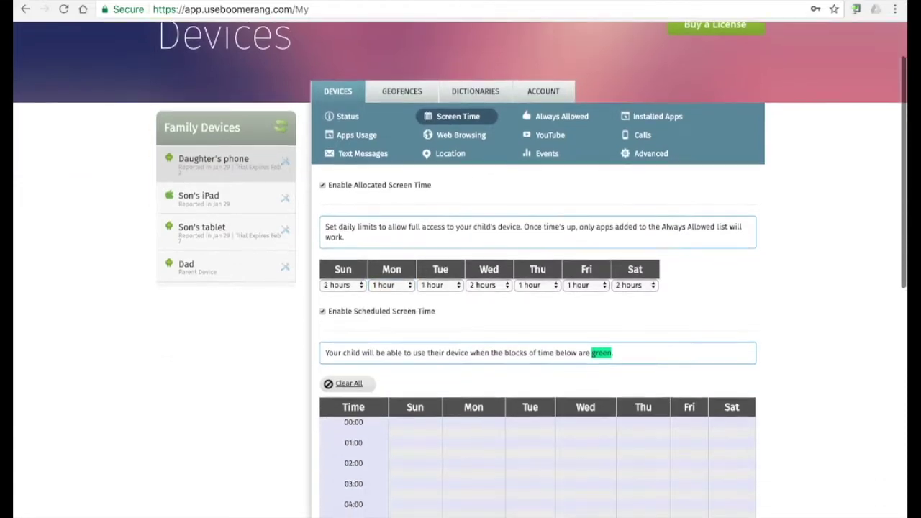
{"action": "scroll", "coordinate": [461, 287], "scroll_direction": "down", "scroll_amount": 3}
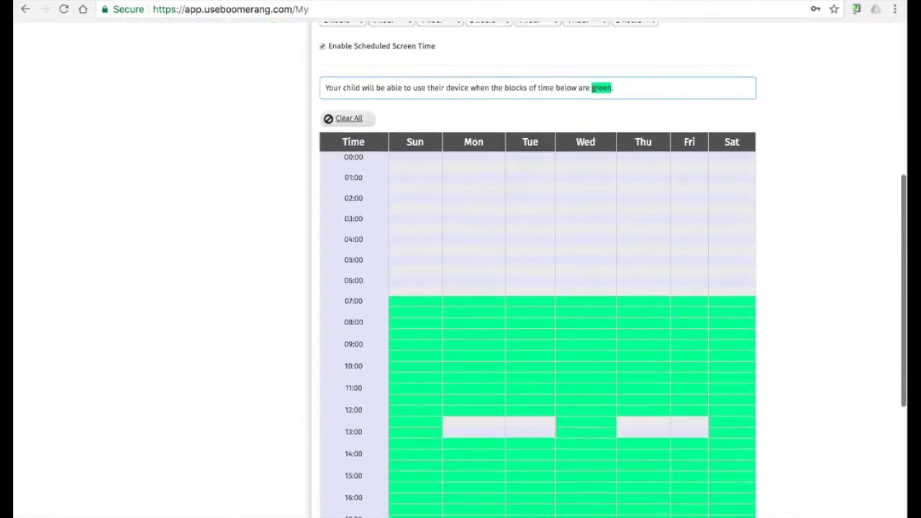
{"action": "scroll", "coordinate": [460, 288], "scroll_direction": "down", "scroll_amount": 3}
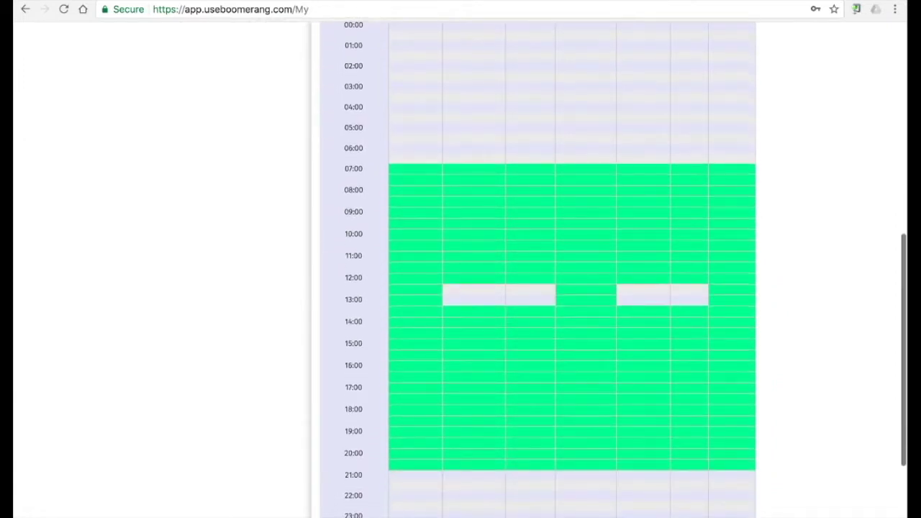
{"action": "left_click", "coordinate": [688, 476]}
{"action": "left_click", "coordinate": [688, 486]}
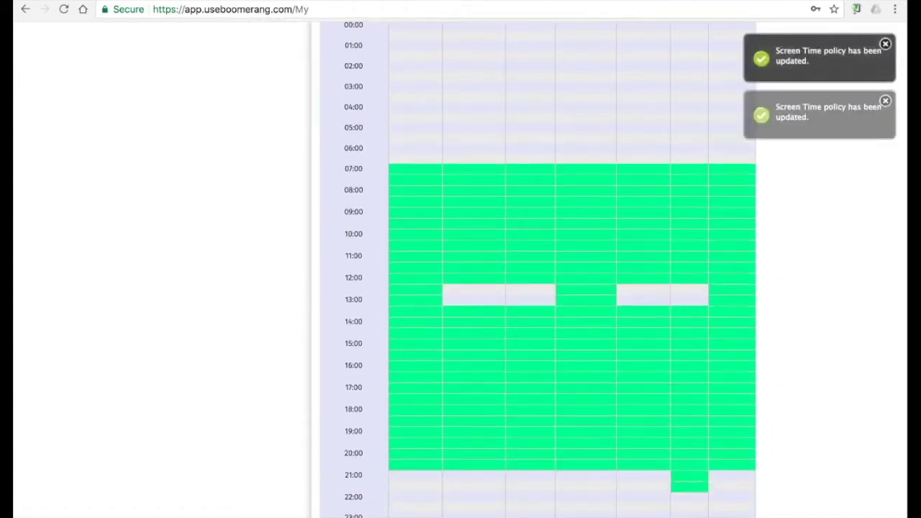
{"action": "left_click", "coordinate": [731, 476]}
{"action": "left_click", "coordinate": [731, 486]}
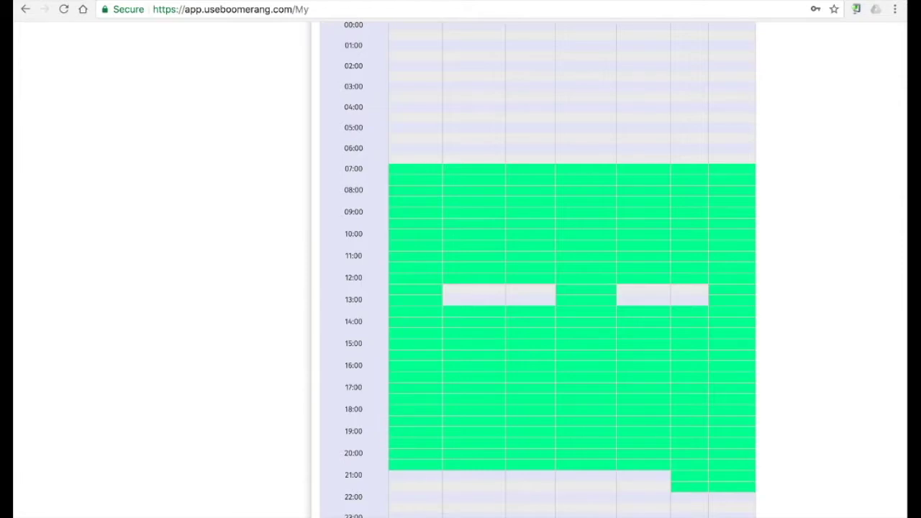
Step: Review the apps and phone numbers in the phone's Always Allowed list
{"action": "scroll", "coordinate": [460, 270], "scroll_direction": "up", "scroll_amount": 10}
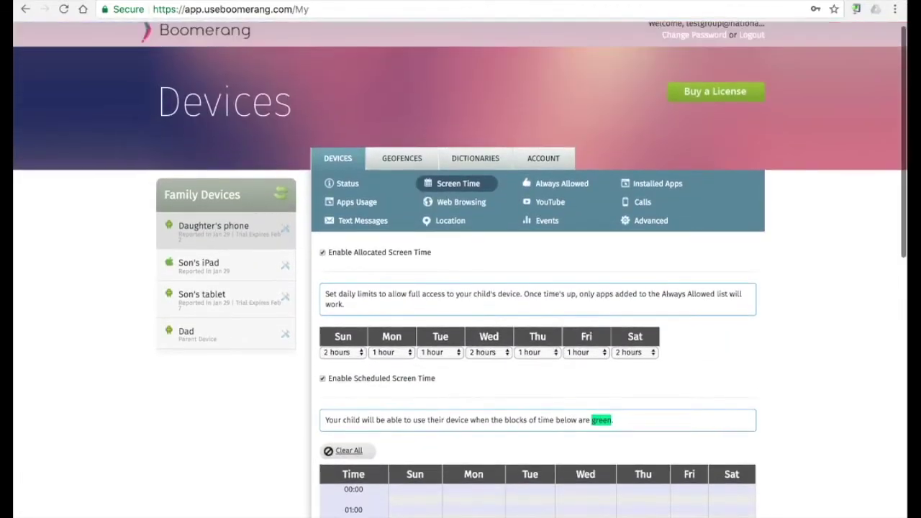
{"action": "left_click", "coordinate": [561, 189]}
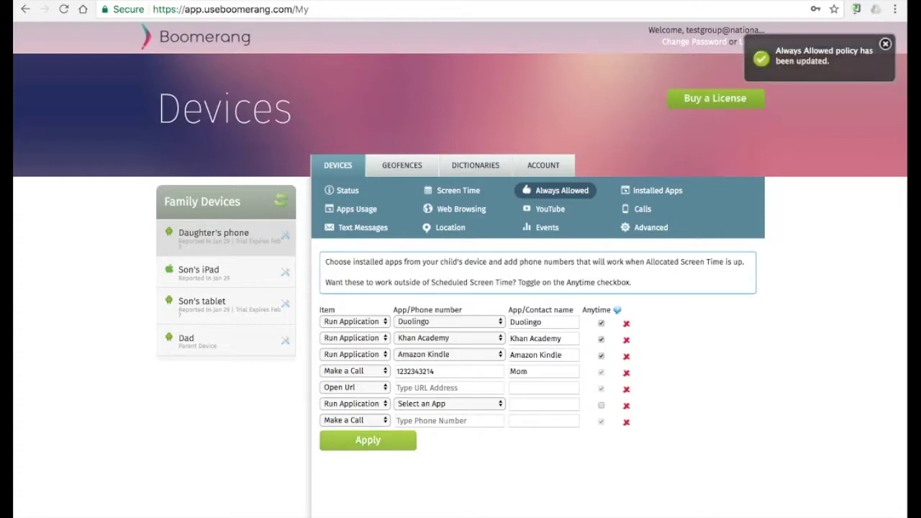
Step: Block the abFiles app in the phone's installed applications and allow it again
{"action": "left_click", "coordinate": [654, 190]}
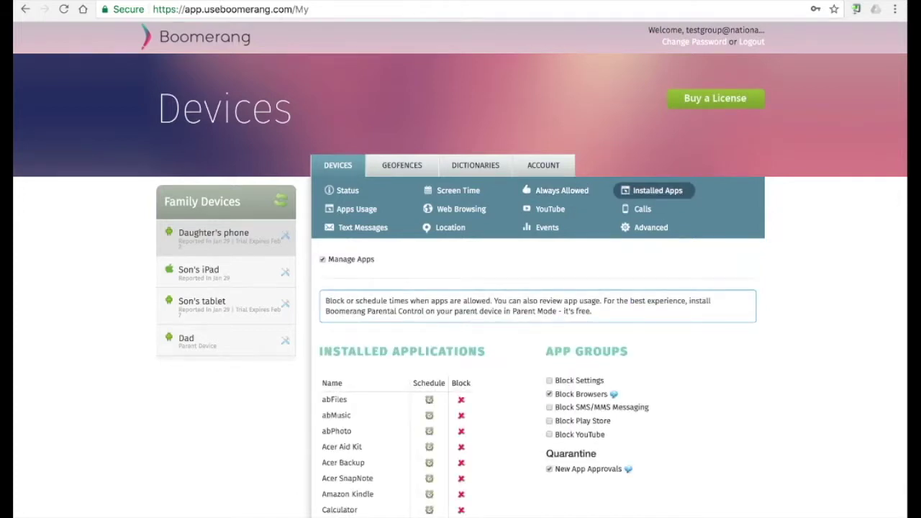
{"action": "left_click", "coordinate": [461, 400]}
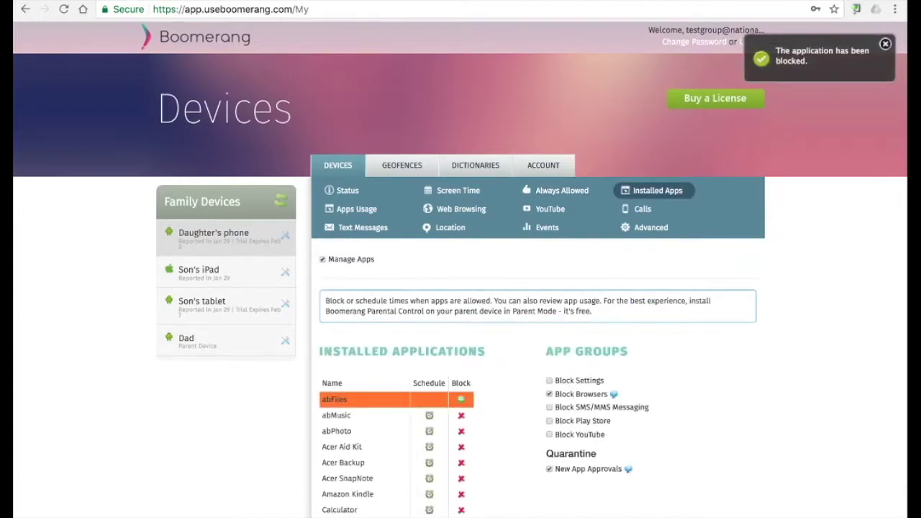
{"action": "left_click", "coordinate": [460, 399]}
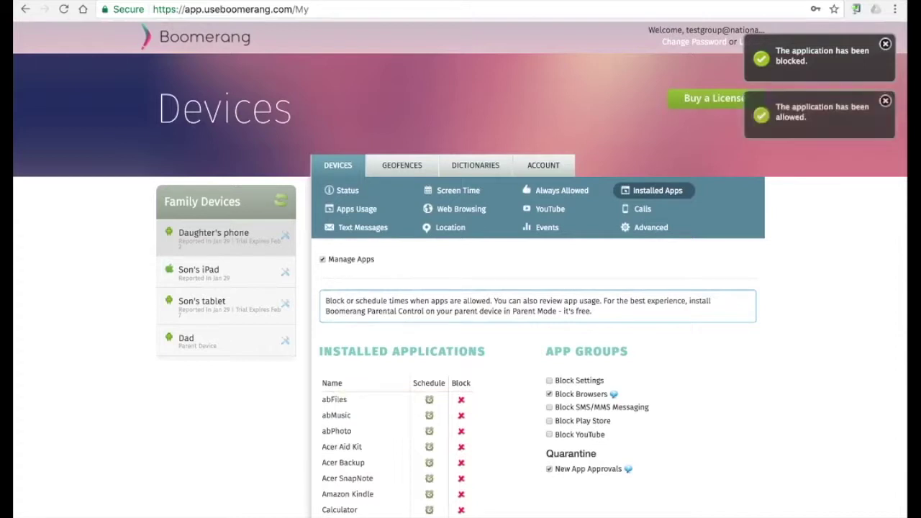
Step: View the schedule options for abFiles and the explanations of Block Browsers and New App Approvals
{"action": "left_click", "coordinate": [429, 399]}
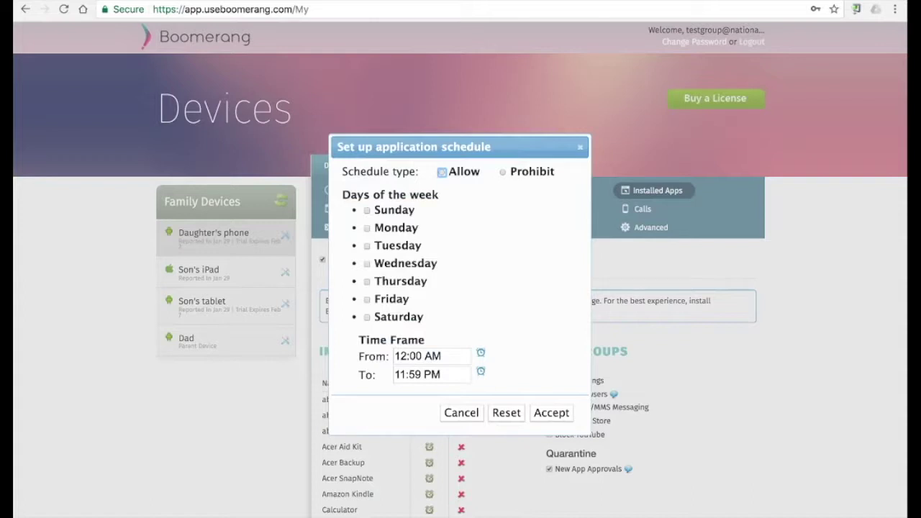
{"action": "key", "text": "Escape"}
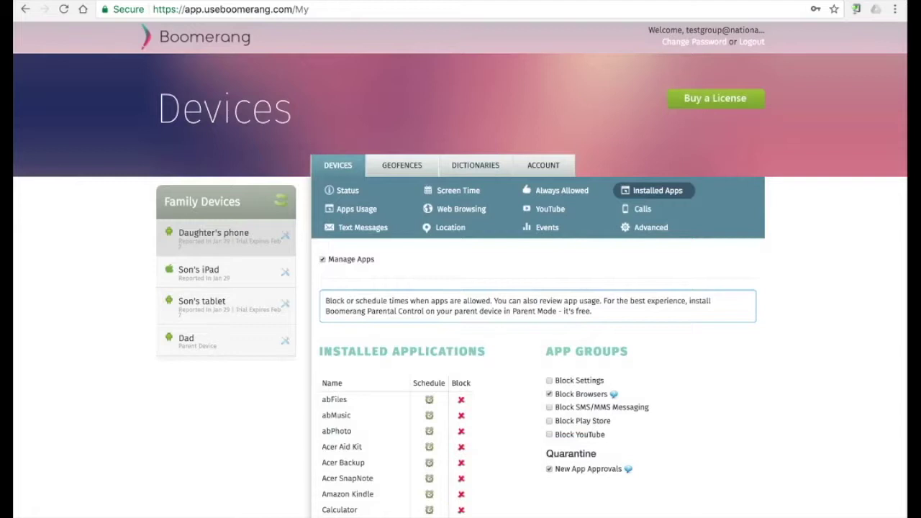
{"action": "mouse_move", "coordinate": [613, 394]}
{"action": "mouse_move", "coordinate": [628, 468]}
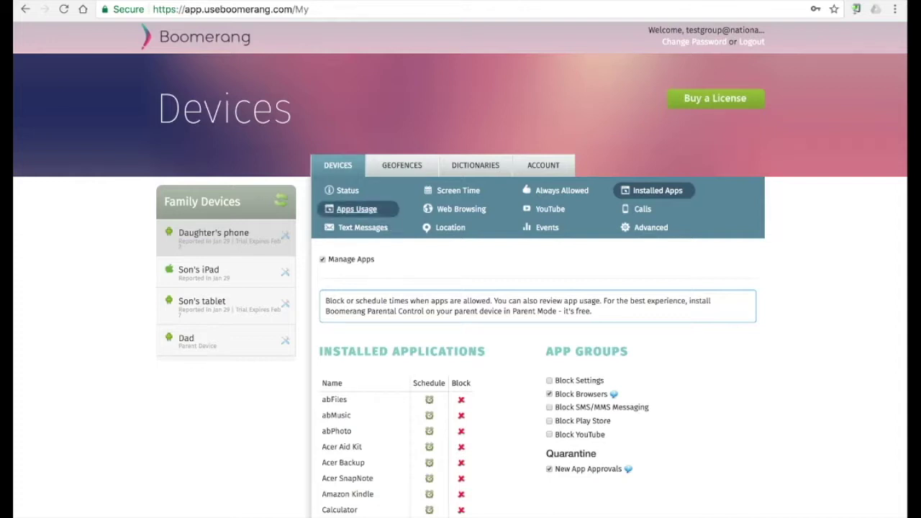
Step: Review the phone's app usage statistics, including the Always Allowed app usage
{"action": "left_click", "coordinate": [357, 209]}
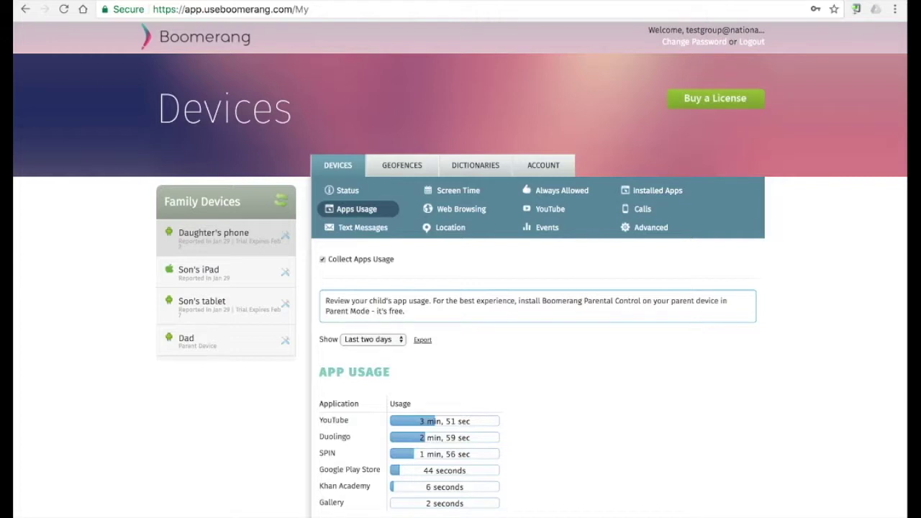
{"action": "scroll", "coordinate": [460, 288], "scroll_direction": "down", "scroll_amount": 2}
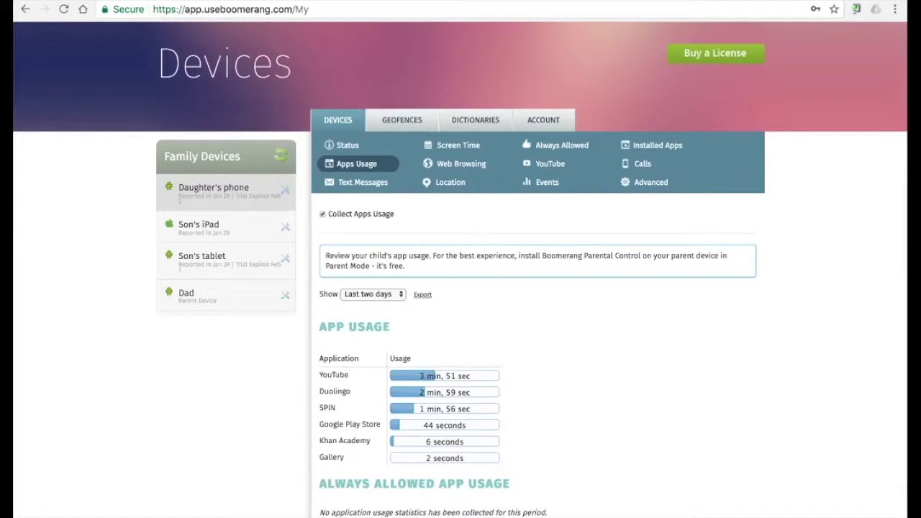
{"action": "scroll", "coordinate": [460, 288], "scroll_direction": "up", "scroll_amount": 2}
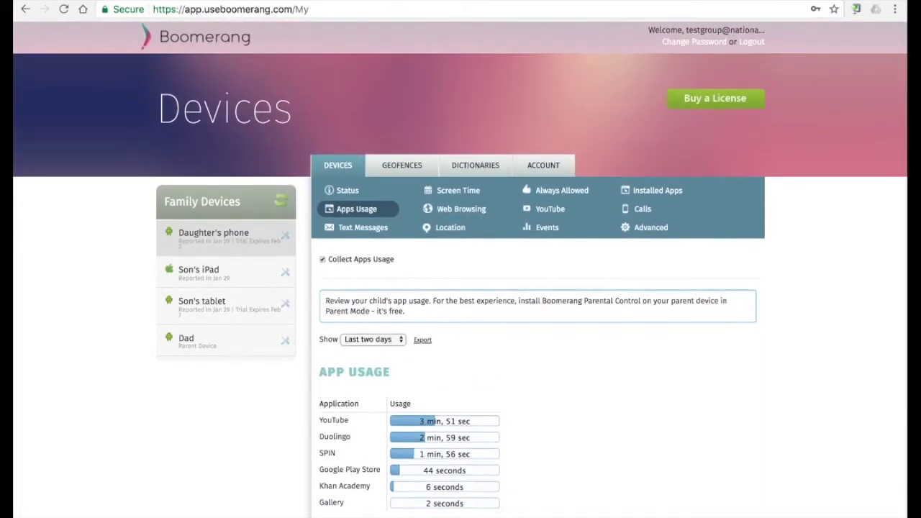
Step: Review the phone's web browsing history and the time periods available for it
{"action": "left_click", "coordinate": [460, 209]}
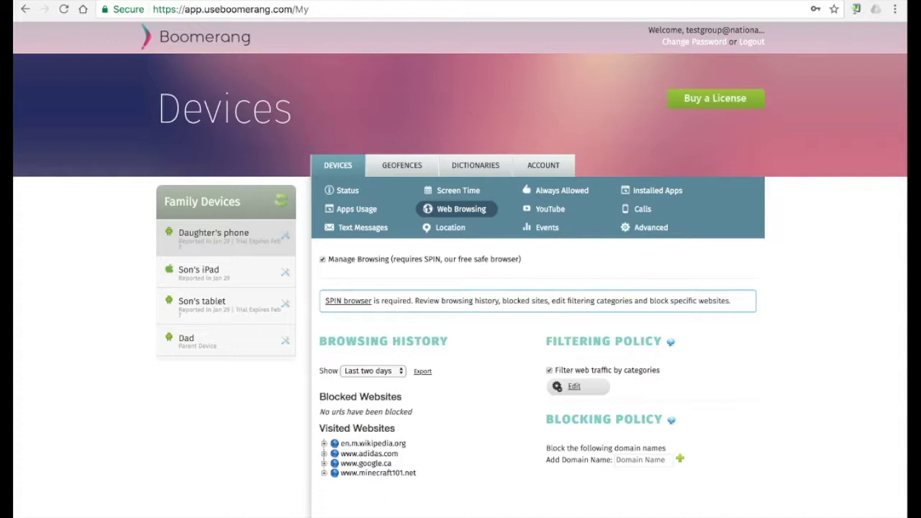
{"action": "left_click", "coordinate": [372, 371]}
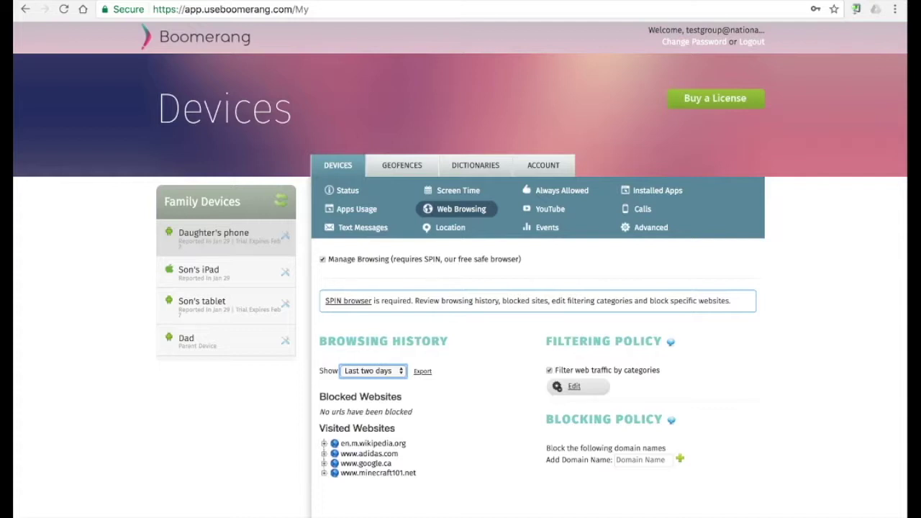
{"action": "scroll", "coordinate": [461, 288], "scroll_direction": "down", "scroll_amount": 1}
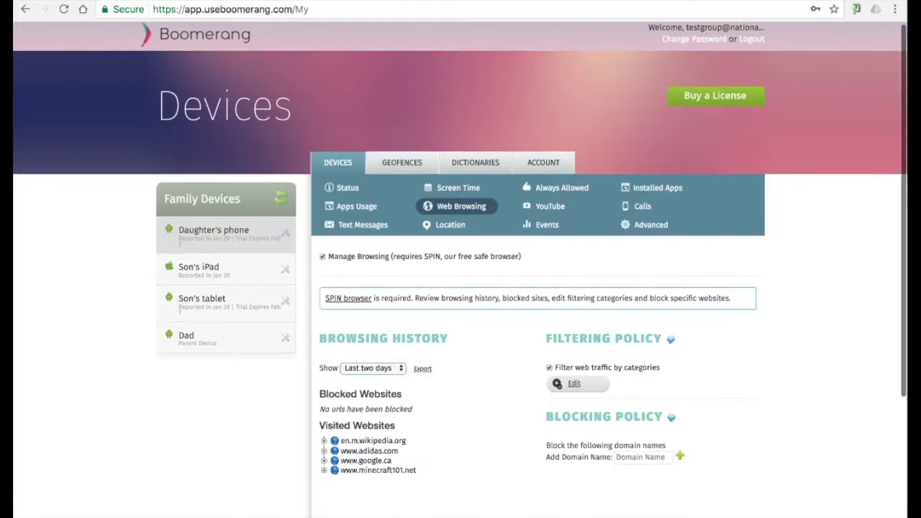
{"action": "scroll", "coordinate": [460, 288], "scroll_direction": "up", "scroll_amount": 1}
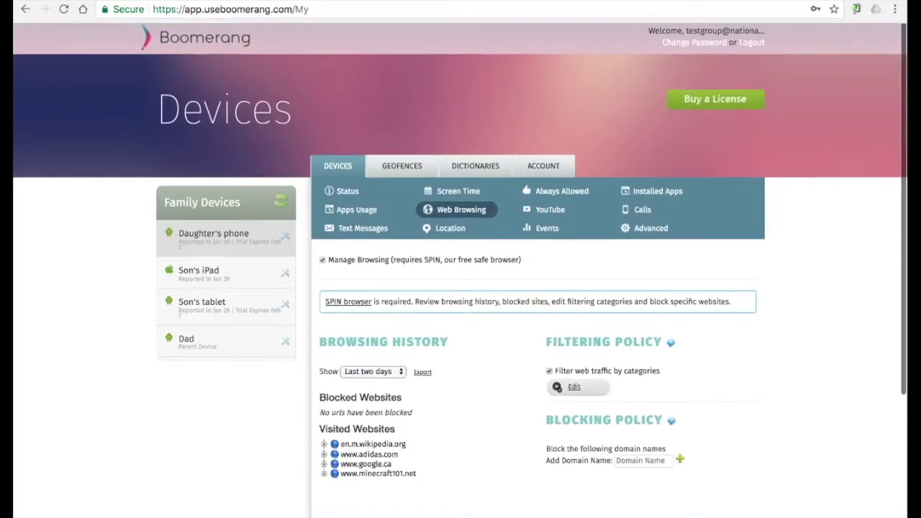
Step: View the website categories of the filtering policy without saving and look at the domain entry of the blocking policy
{"action": "left_click", "coordinate": [574, 387]}
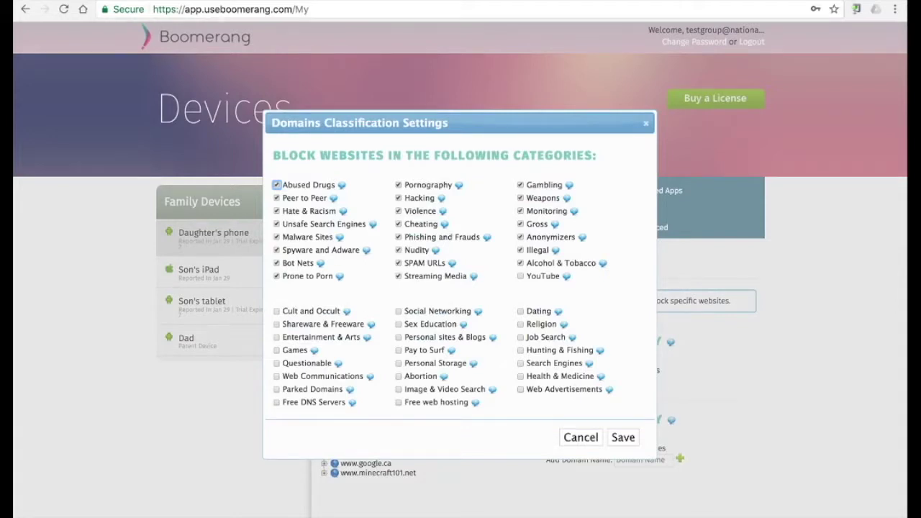
{"action": "left_click", "coordinate": [580, 437]}
{"action": "left_click", "coordinate": [643, 460]}
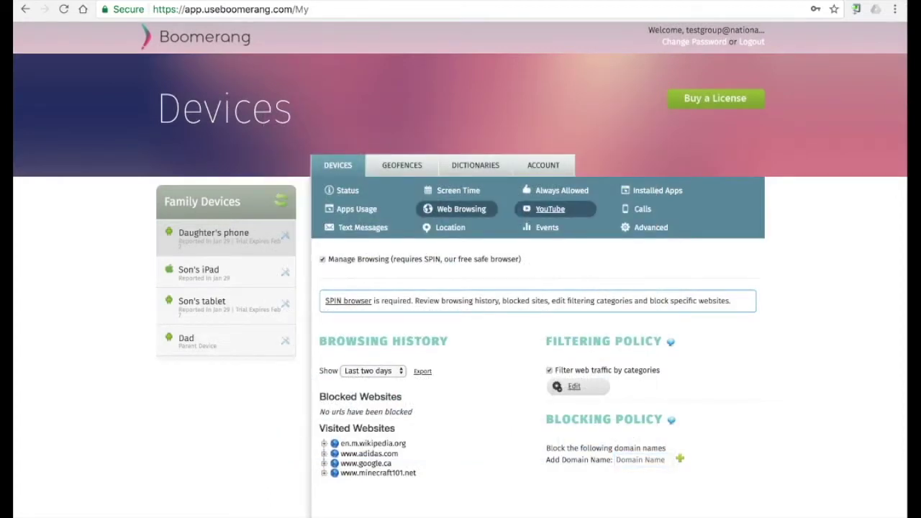
Step: Check the period options for the phone's YouTube viewing history and enable Block YouTube Settings Access
{"action": "left_click", "coordinate": [550, 209]}
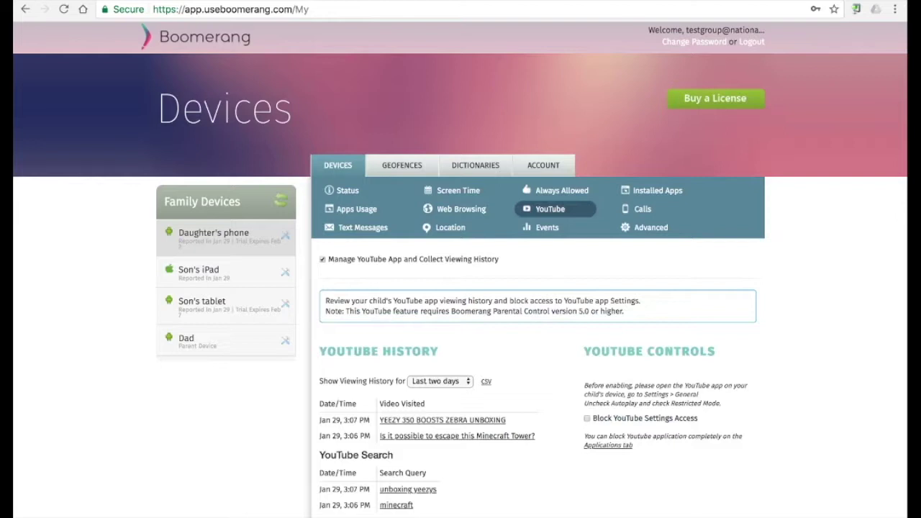
{"action": "left_click", "coordinate": [440, 380]}
{"action": "left_click", "coordinate": [587, 418]}
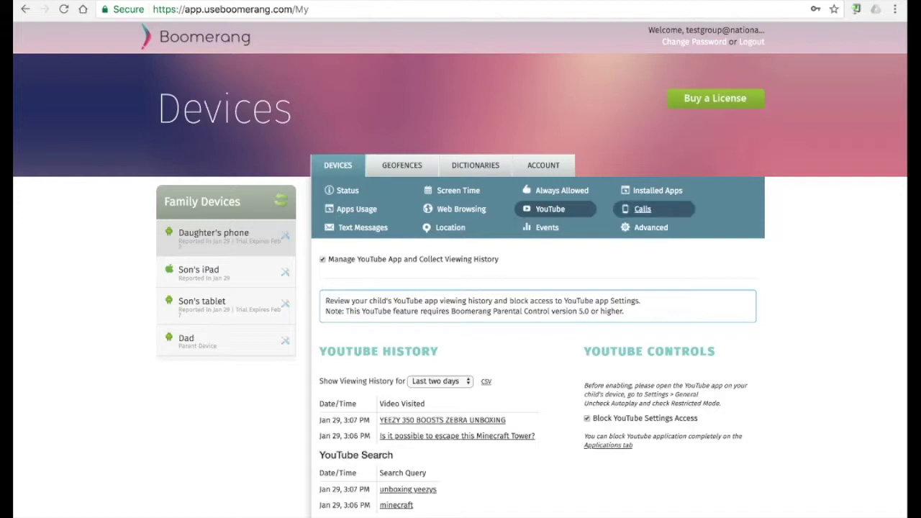
Step: In the phone's call policy, switch blocking of phone calls when time runs out on and back off
{"action": "left_click", "coordinate": [643, 208]}
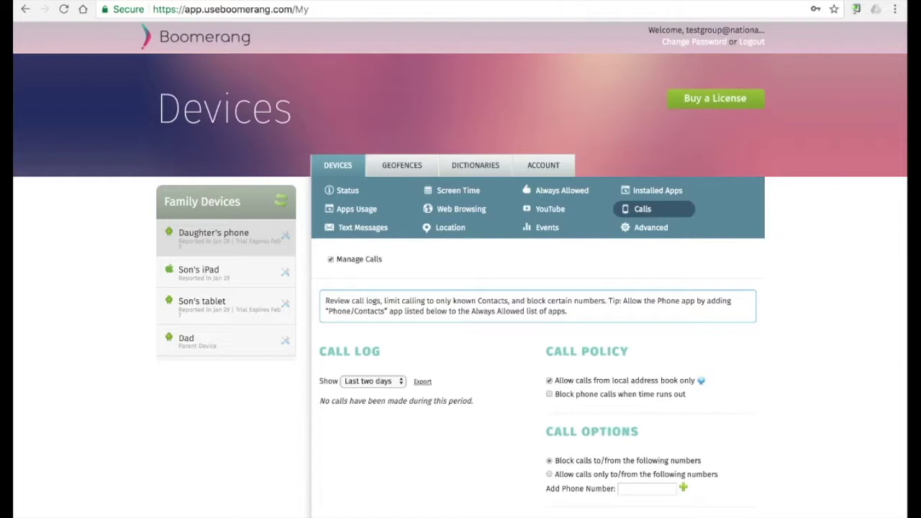
{"action": "left_click", "coordinate": [549, 393]}
{"action": "left_click", "coordinate": [549, 394]}
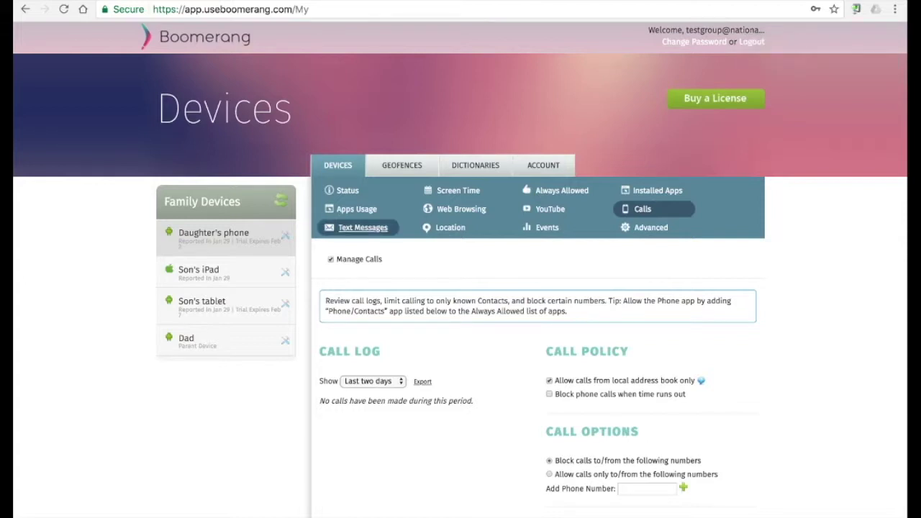
Step: Open the phone's text message settings and review the words in the Default Dictionary
{"action": "left_click", "coordinate": [363, 227]}
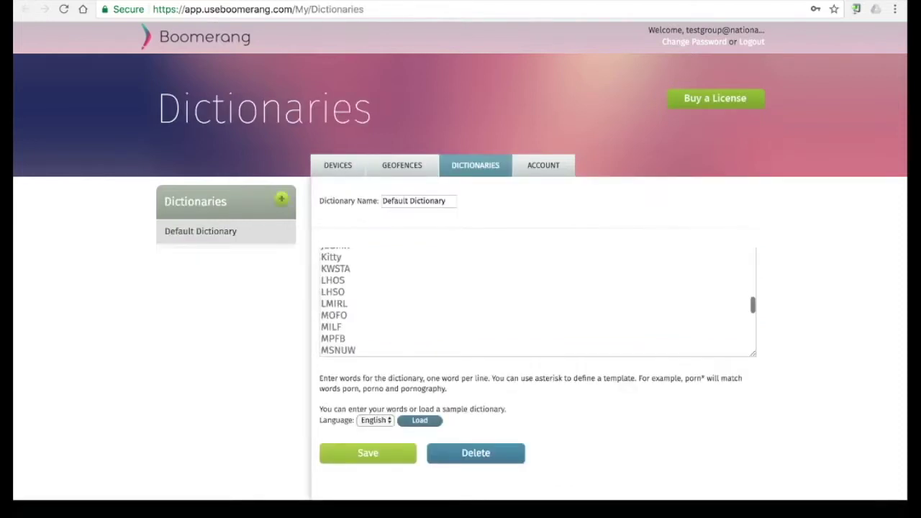
{"action": "scroll", "coordinate": [537, 298], "scroll_direction": "down", "scroll_amount": 10}
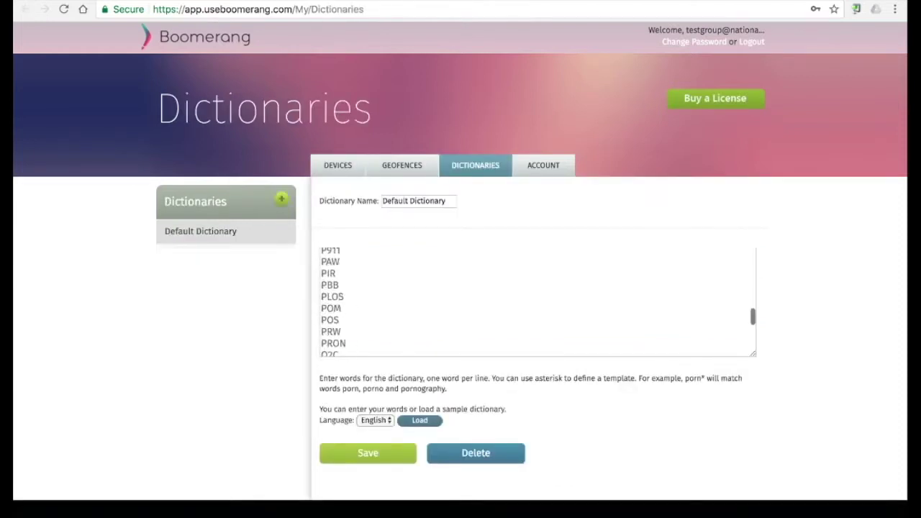
{"action": "scroll", "coordinate": [537, 227], "scroll_direction": "up", "scroll_amount": 5}
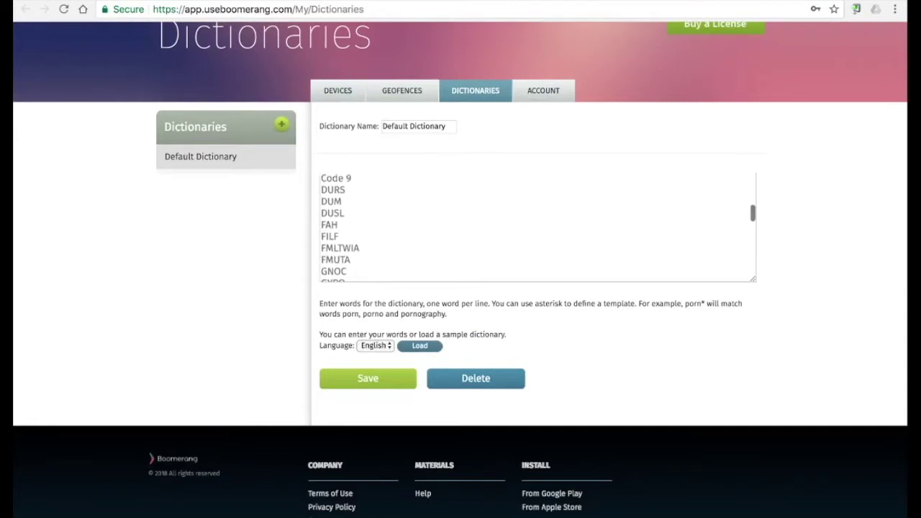
{"action": "scroll", "coordinate": [828, 288], "scroll_direction": "up", "scroll_amount": 2}
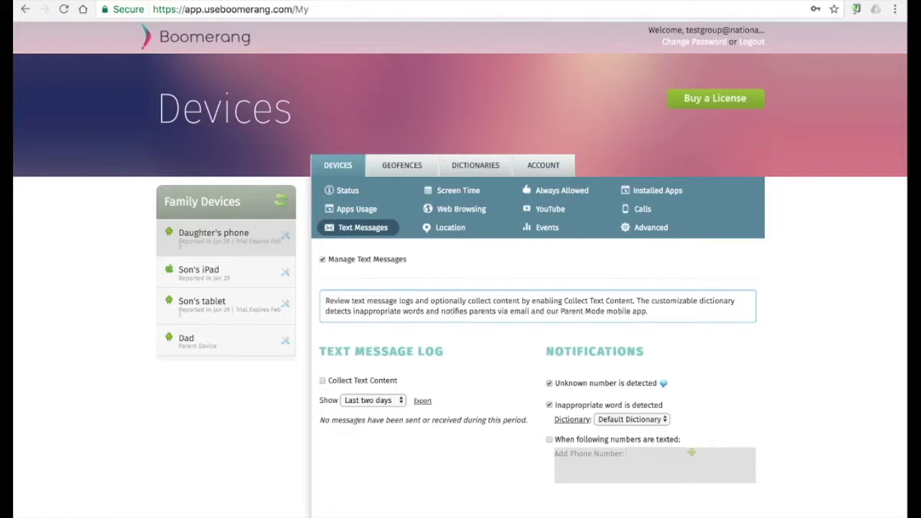
Step: Enable Collect Text Content for the text message log and open the phone's location tracking page
{"action": "left_click", "coordinate": [322, 379]}
{"action": "left_click", "coordinate": [451, 227]}
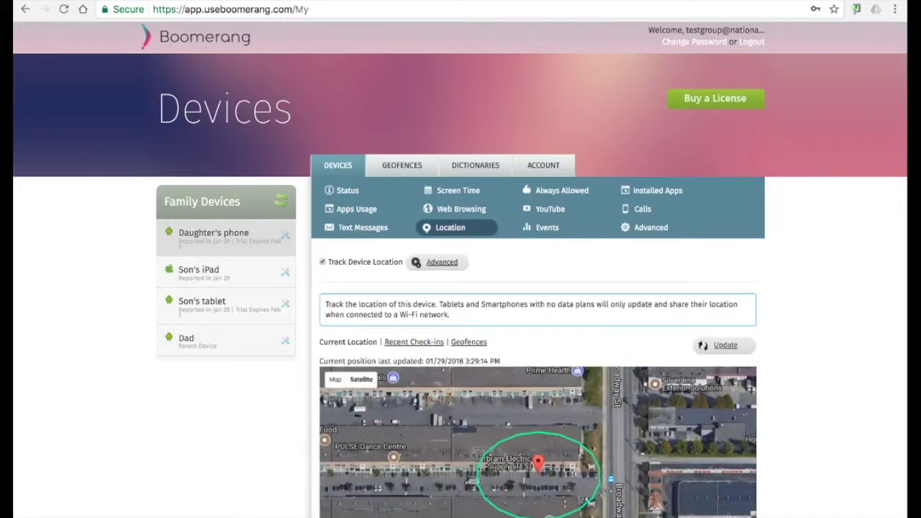
Step: Show the phone's recent location check-ins for the last month
{"action": "scroll", "coordinate": [460, 287], "scroll_direction": "down", "scroll_amount": 2}
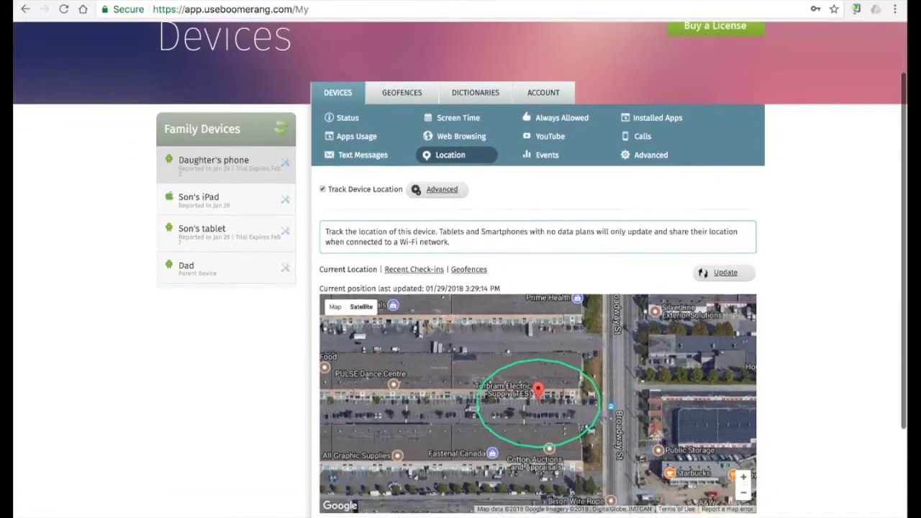
{"action": "left_click", "coordinate": [414, 264]}
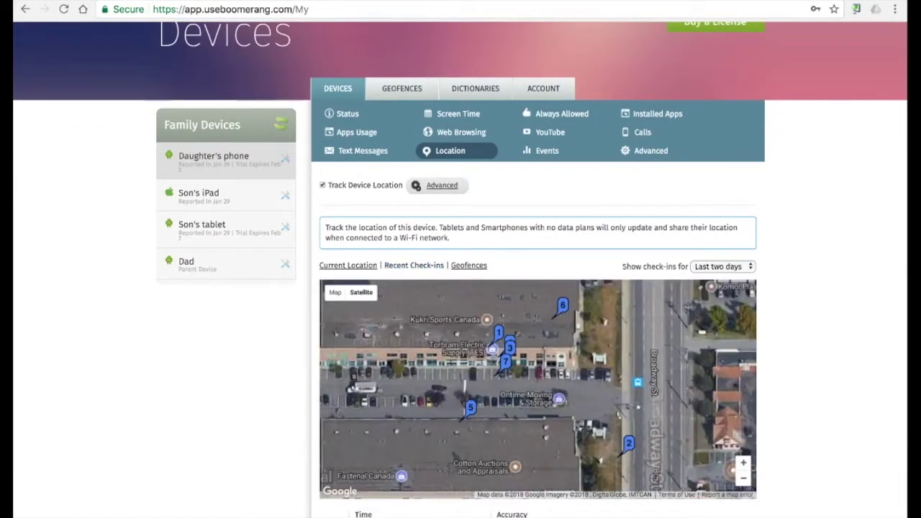
{"action": "left_click", "coordinate": [722, 266]}
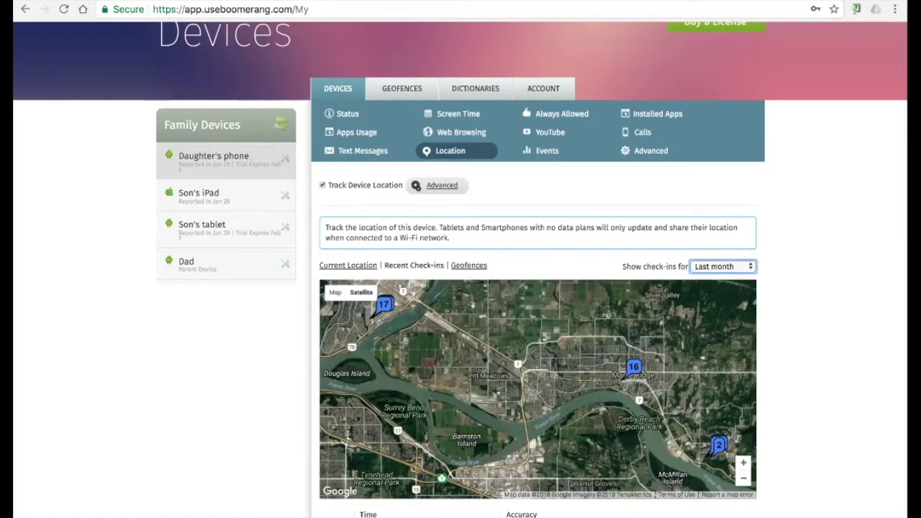
Step: Create a geofence named School with "school address ;)" as the address, outline it around Roosevelt Park on the map, and save it
{"action": "left_click", "coordinate": [468, 264]}
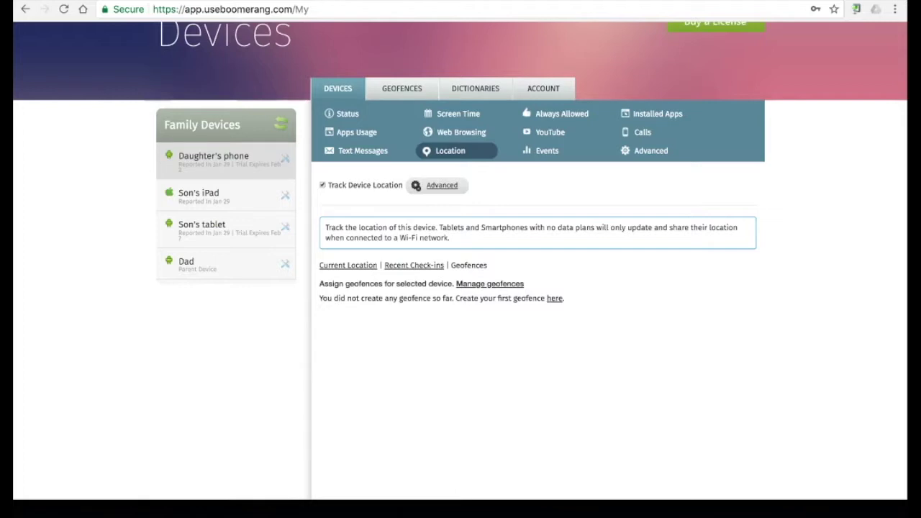
{"action": "scroll", "coordinate": [461, 265], "scroll_direction": "up", "scroll_amount": 2}
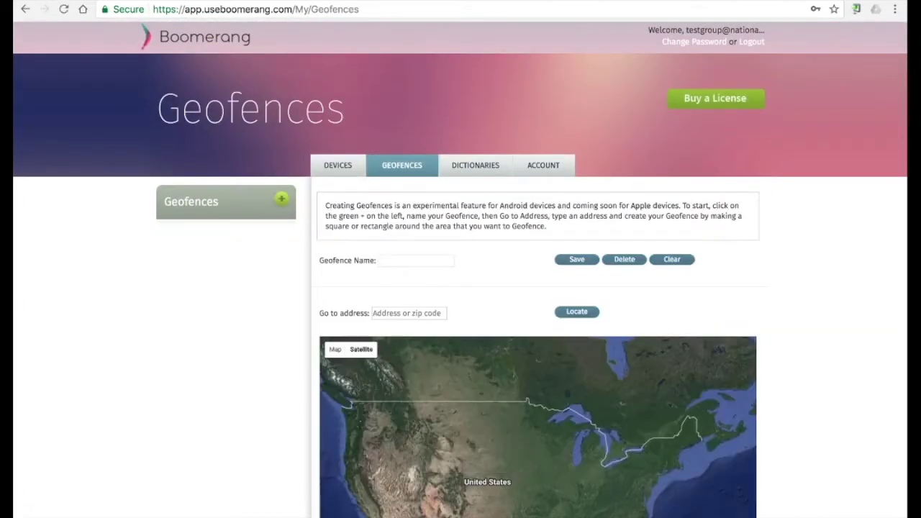
{"action": "left_click", "coordinate": [416, 260]}
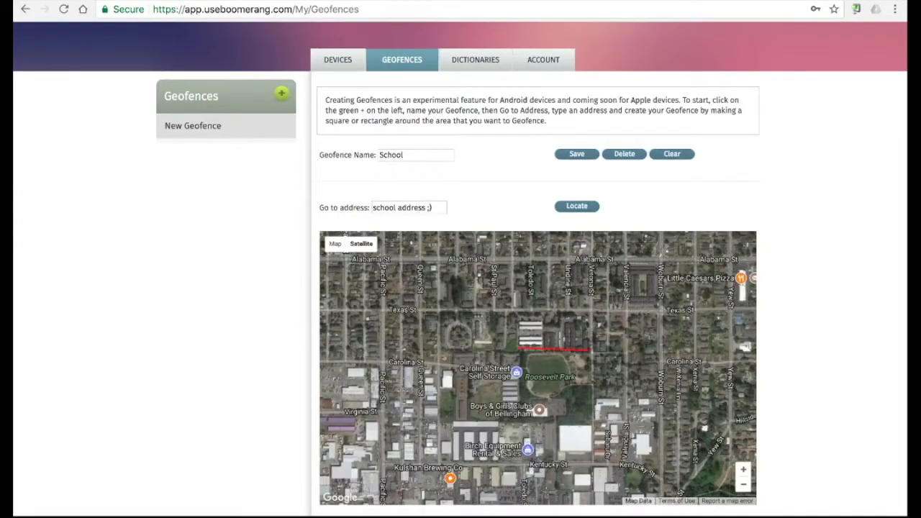
{"action": "left_click", "coordinate": [586, 410]}
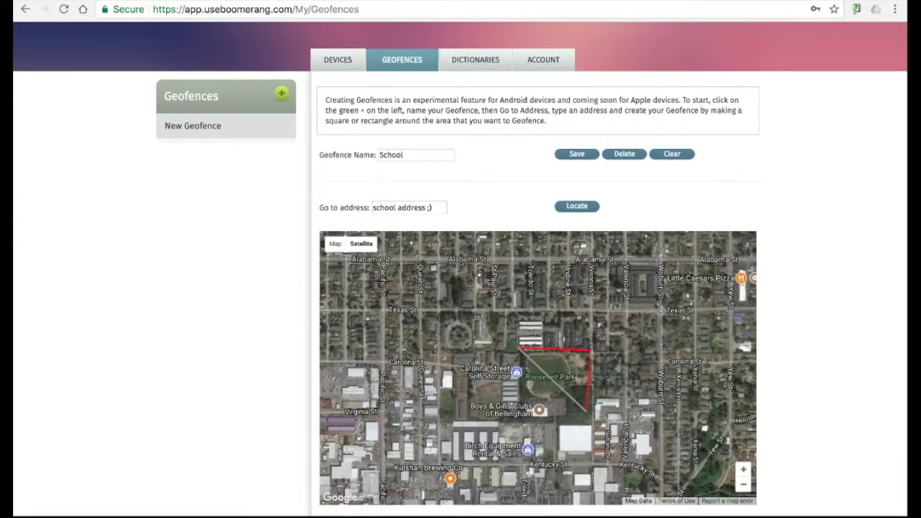
{"action": "left_click", "coordinate": [540, 410]}
{"action": "left_click", "coordinate": [508, 420]}
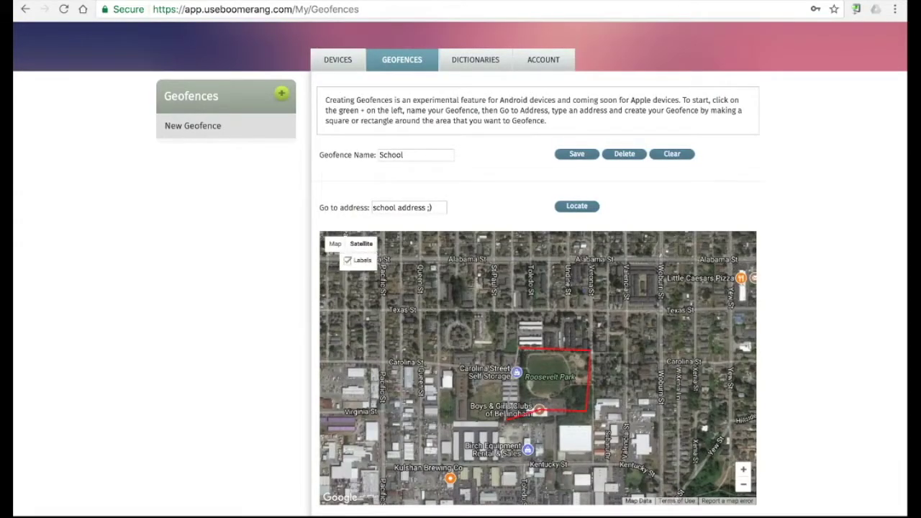
{"action": "left_click", "coordinate": [576, 206]}
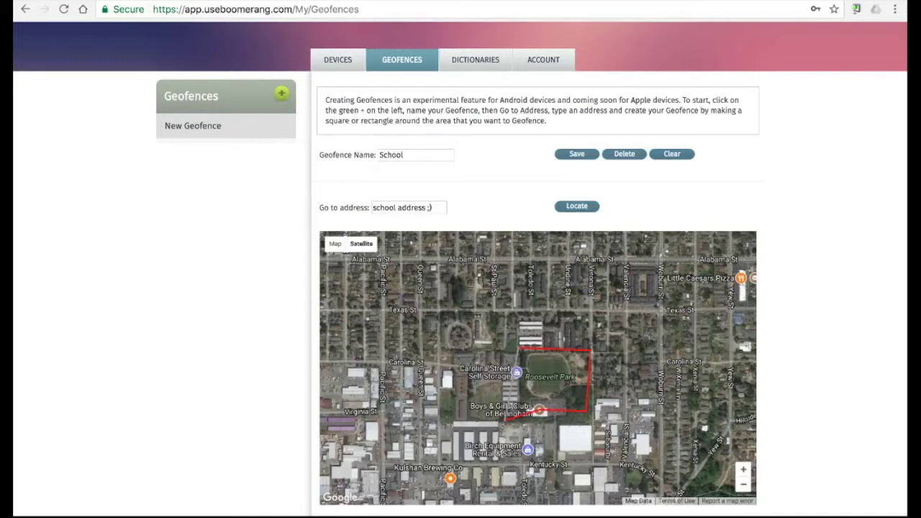
{"action": "left_click", "coordinate": [577, 154]}
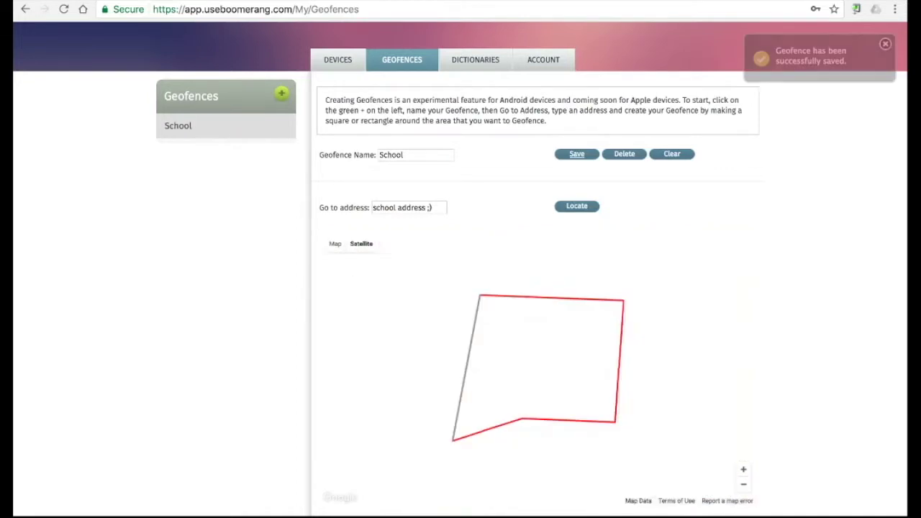
Step: Return to the family devices and read through the daughter's phone event log
{"action": "left_click", "coordinate": [338, 59]}
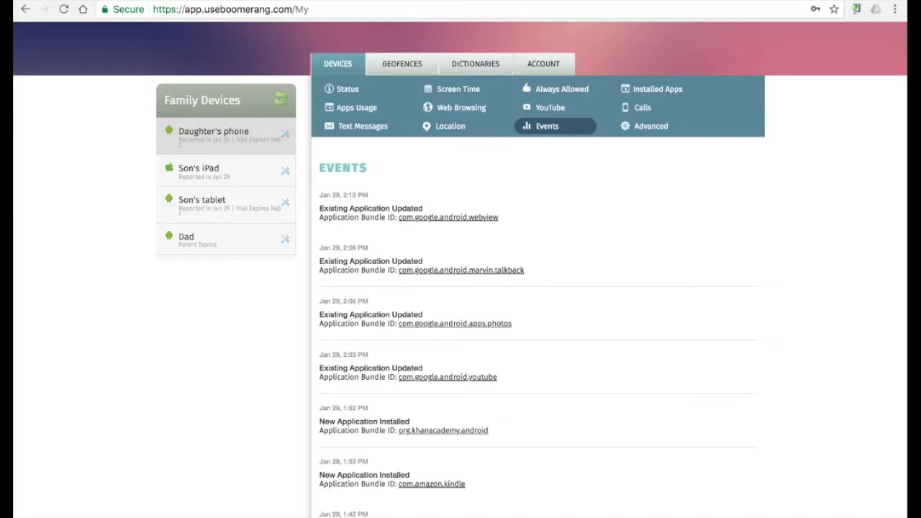
{"action": "scroll", "coordinate": [460, 281], "scroll_direction": "down", "scroll_amount": 3}
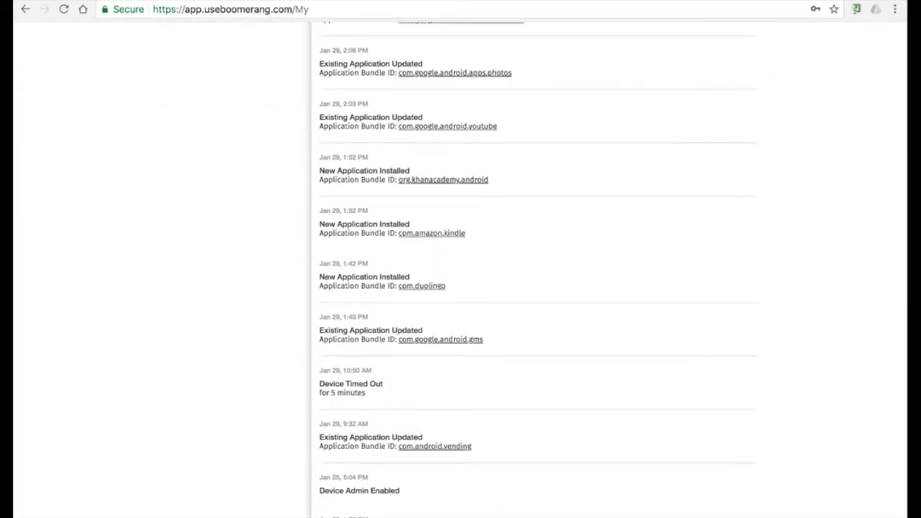
{"action": "scroll", "coordinate": [540, 270], "scroll_direction": "down", "scroll_amount": 4}
{"action": "scroll", "coordinate": [532, 270], "scroll_direction": "up", "scroll_amount": 14}
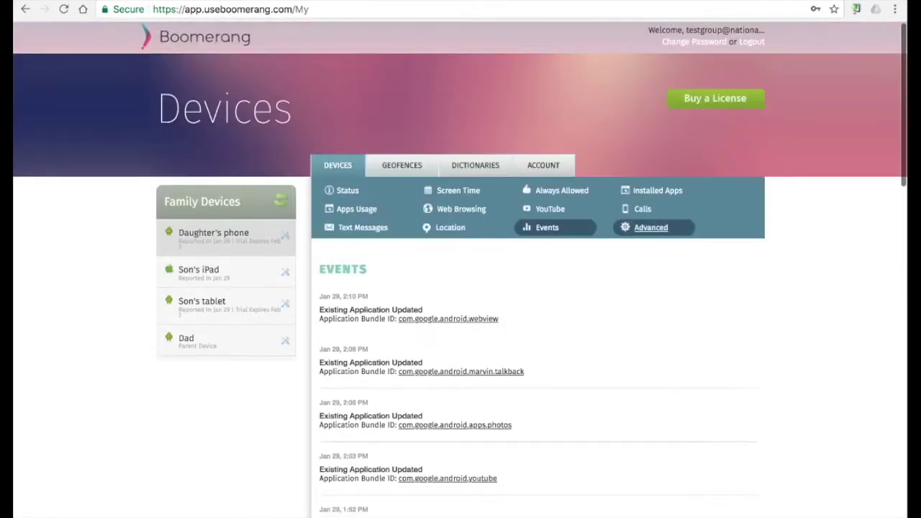
Step: Review the advanced settings of the daughter's phone and the Samsung Knox features available for the son's tablet
{"action": "left_click", "coordinate": [651, 228]}
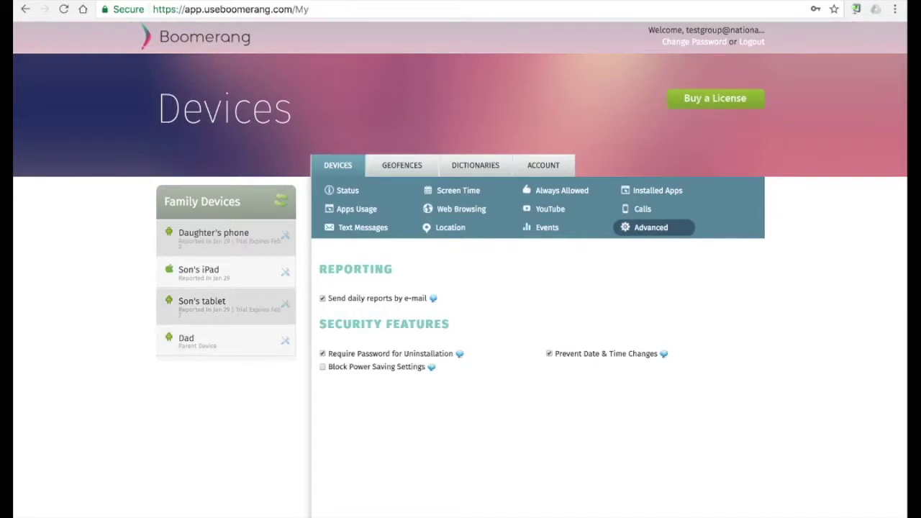
{"action": "left_click", "coordinate": [202, 302]}
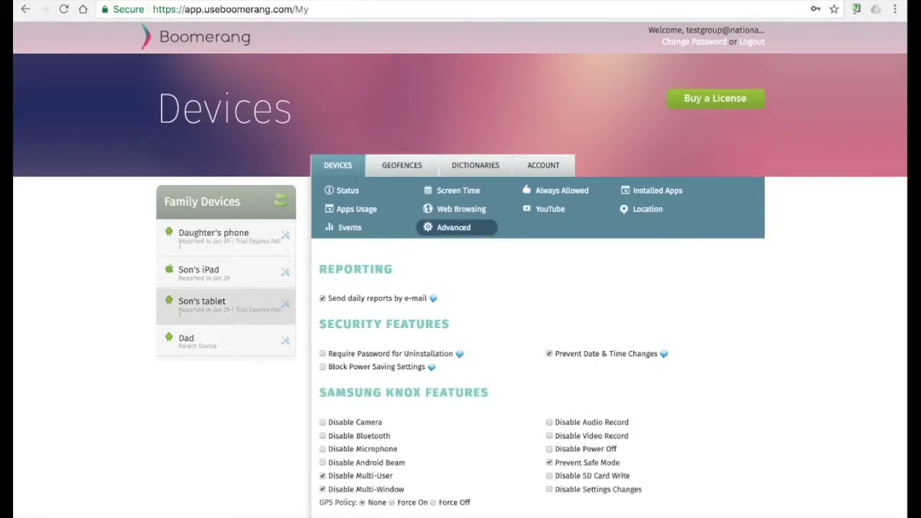
{"action": "left_click_drag", "start_coordinate": [320, 392], "coordinate": [641, 489]}
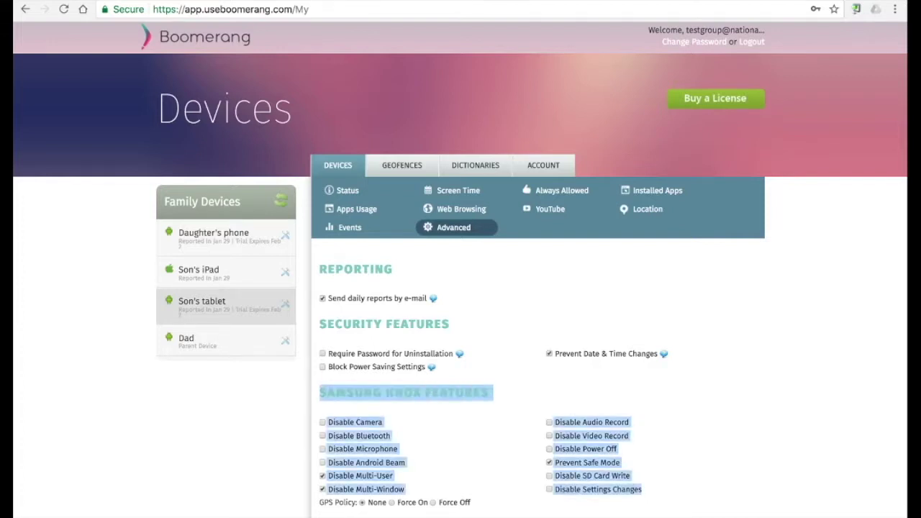
{"action": "left_click", "coordinate": [641, 489]}
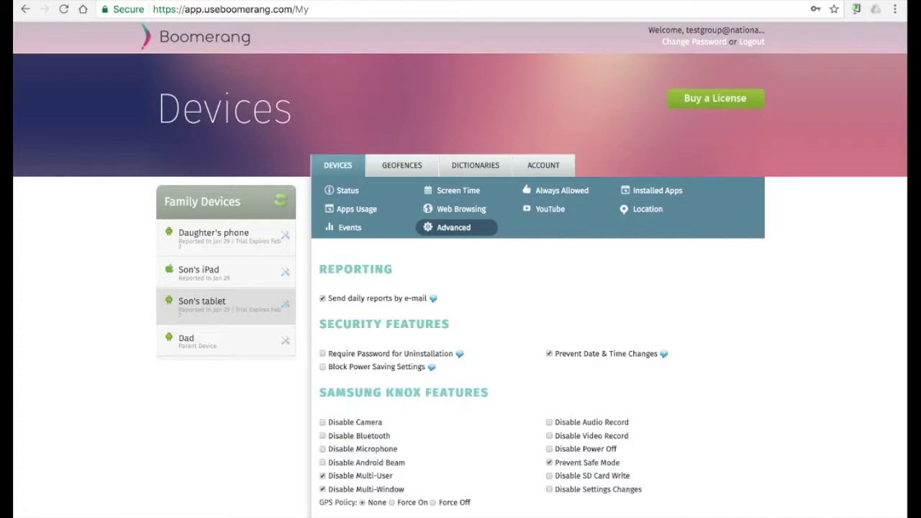
Step: View the device status of the daughter's phone and of the son's iPad
{"action": "left_click", "coordinate": [213, 238]}
{"action": "left_click", "coordinate": [348, 190]}
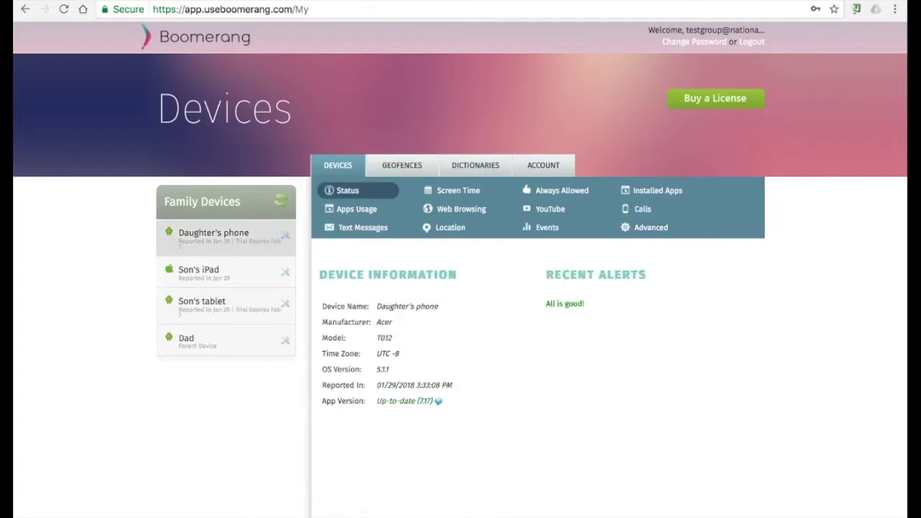
{"action": "left_click", "coordinate": [215, 272]}
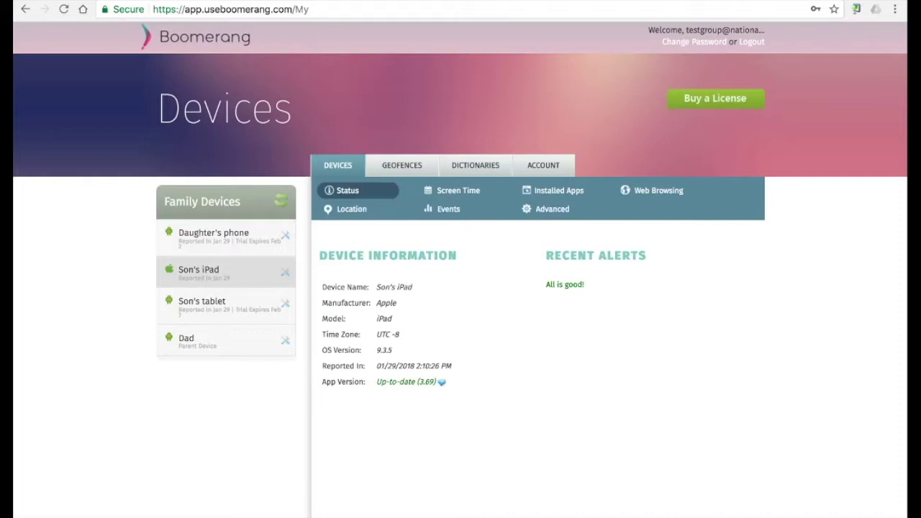
Step: Examine the weekly screen time schedule of the son's iPad across all hours of the day
{"action": "left_click", "coordinate": [457, 190]}
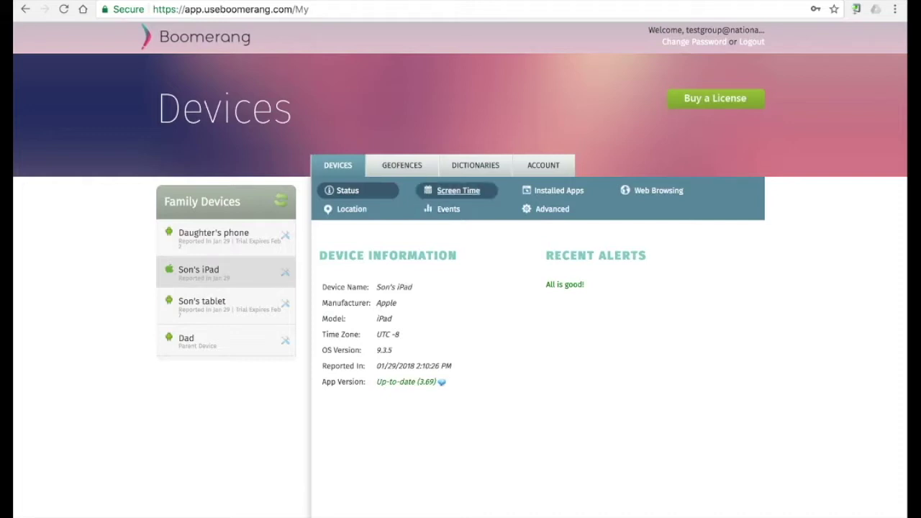
{"action": "scroll", "coordinate": [538, 359], "scroll_direction": "down", "scroll_amount": 1}
{"action": "scroll", "coordinate": [538, 287], "scroll_direction": "down", "scroll_amount": 6}
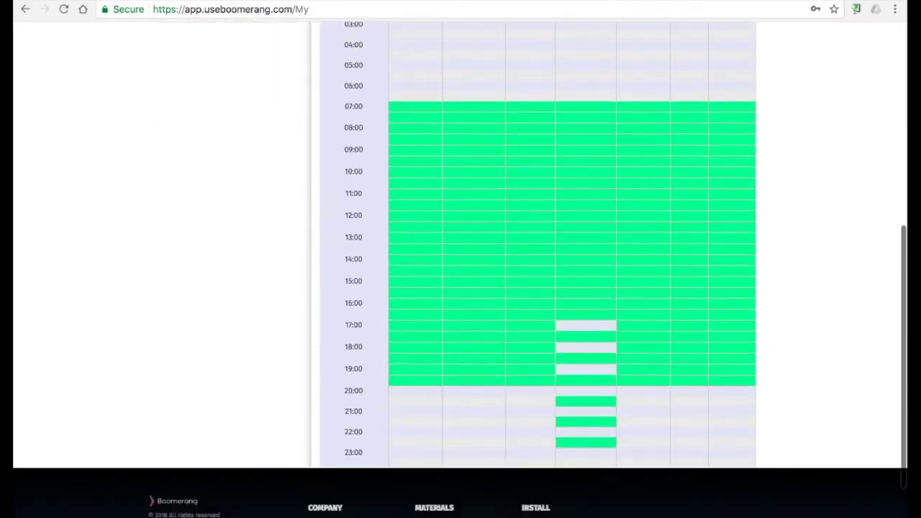
{"action": "scroll", "coordinate": [461, 269], "scroll_direction": "up", "scroll_amount": 4}
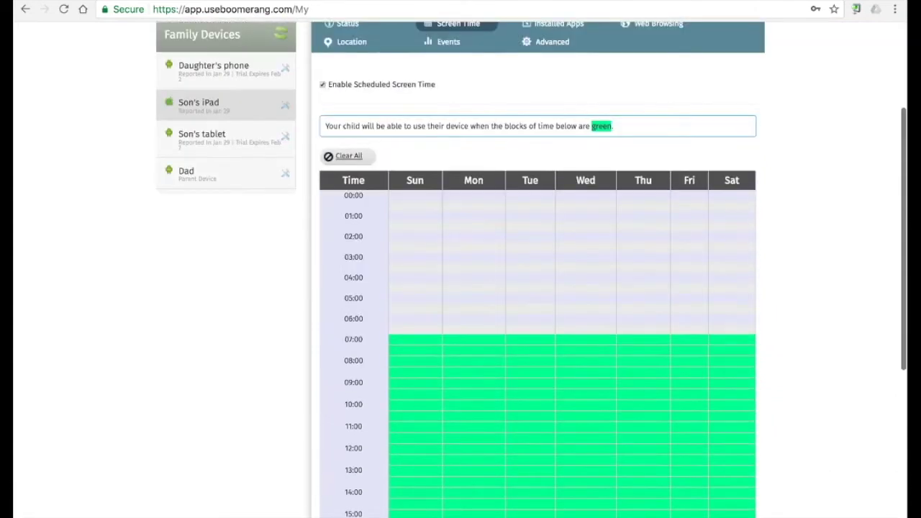
{"action": "scroll", "coordinate": [461, 270], "scroll_direction": "up", "scroll_amount": 3}
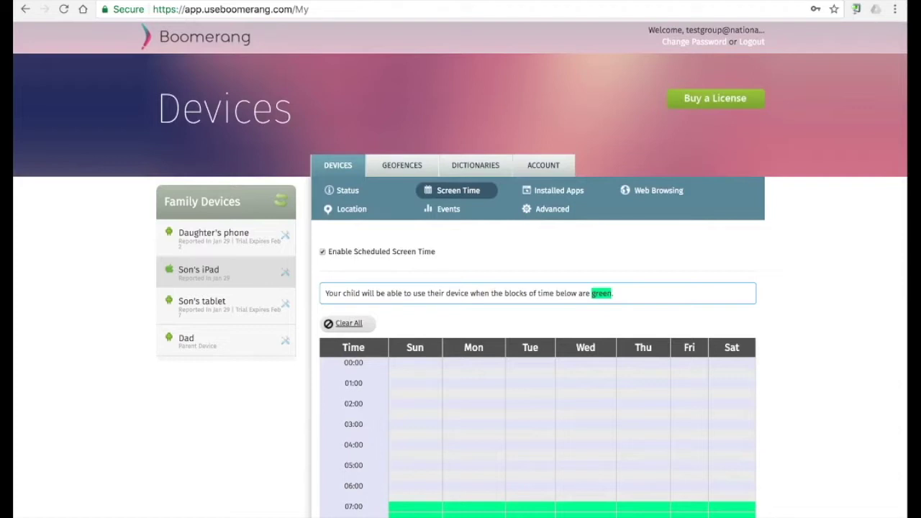
Step: Look through the iPad's installed apps, web browsing policy and current location
{"action": "left_click", "coordinate": [558, 190]}
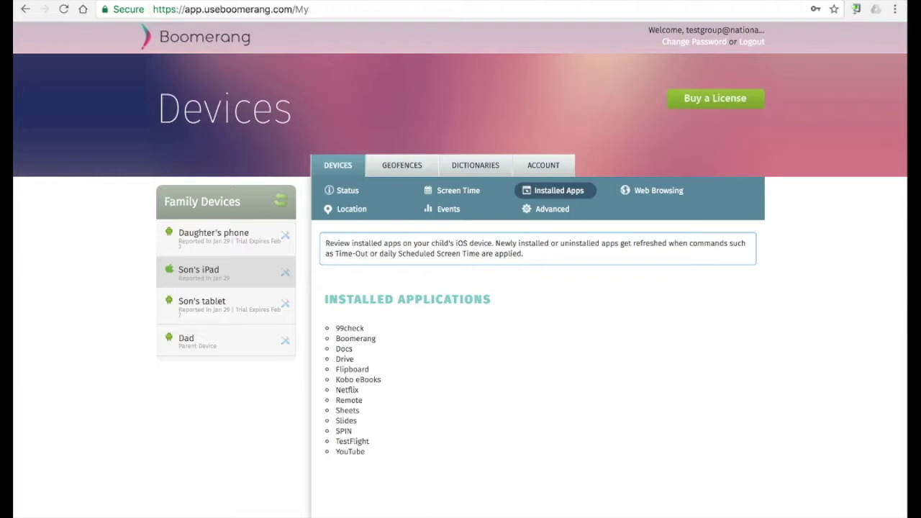
{"action": "left_click", "coordinate": [658, 190]}
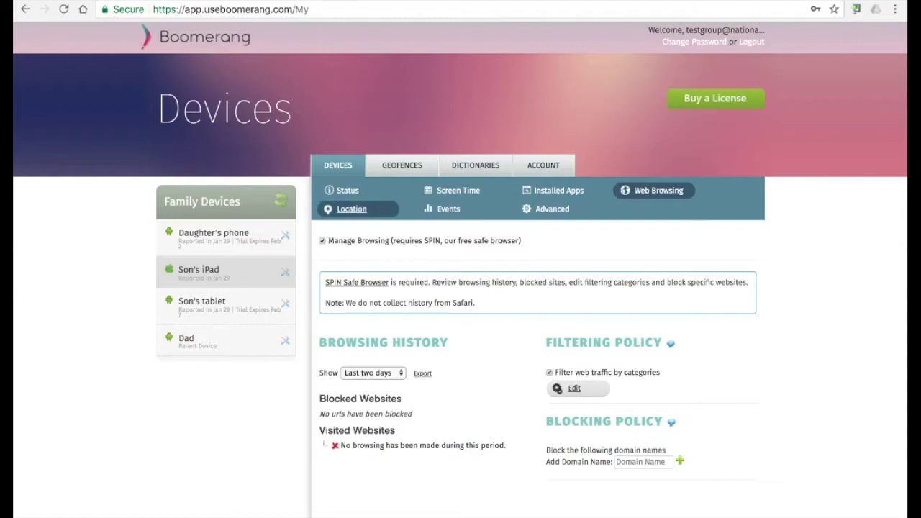
{"action": "left_click", "coordinate": [351, 208]}
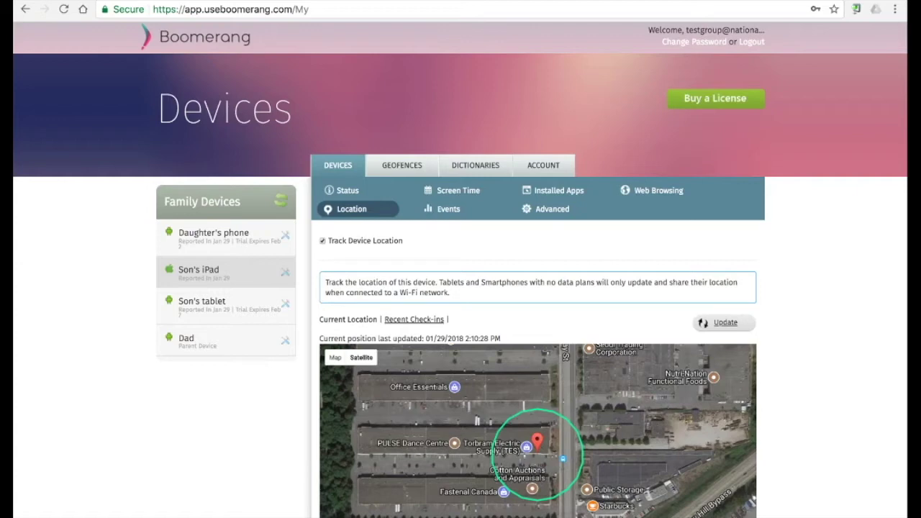
Step: Read through the iPad's event log and open its advanced restriction settings
{"action": "left_click", "coordinate": [449, 209]}
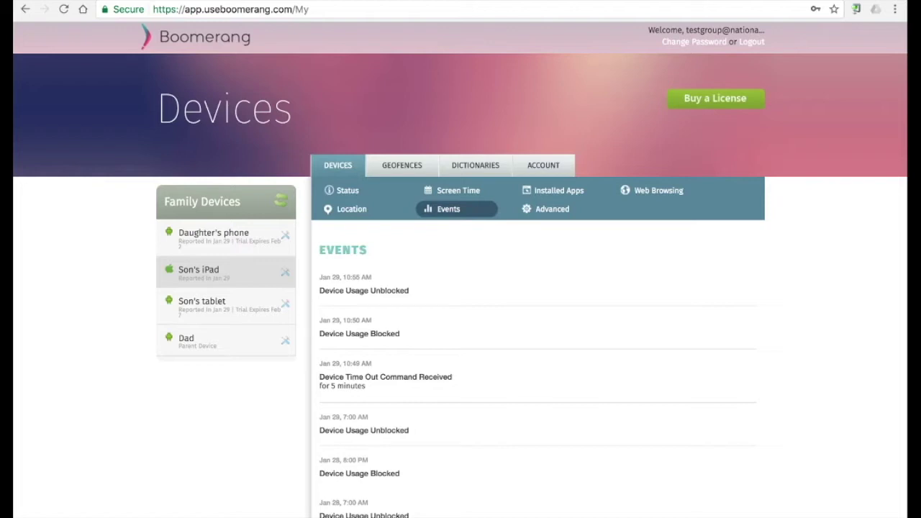
{"action": "scroll", "coordinate": [460, 287], "scroll_direction": "down", "scroll_amount": 5}
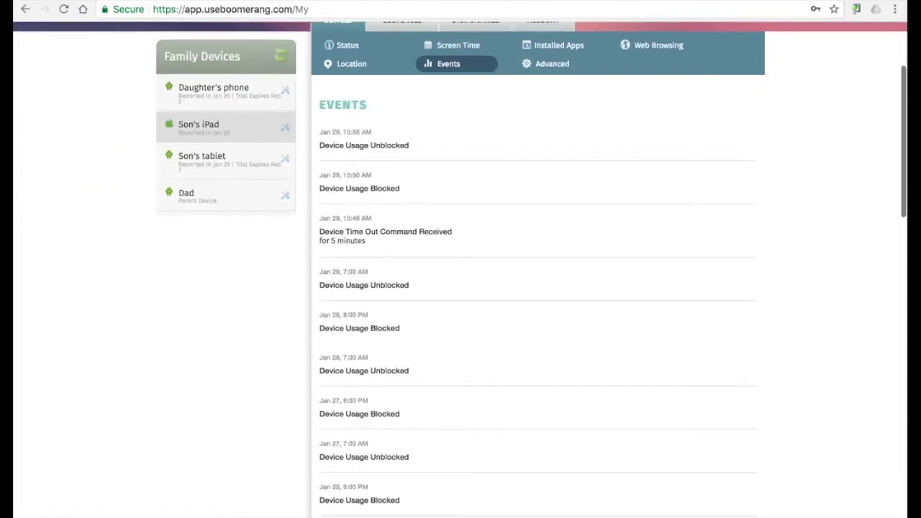
{"action": "scroll", "coordinate": [460, 288], "scroll_direction": "down", "scroll_amount": 2}
{"action": "scroll", "coordinate": [460, 288], "scroll_direction": "up", "scroll_amount": 1}
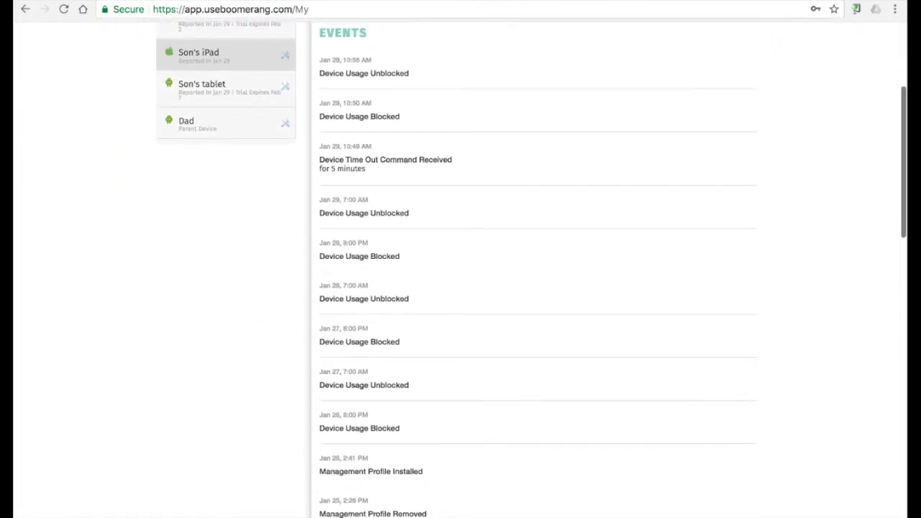
{"action": "scroll", "coordinate": [461, 288], "scroll_direction": "up", "scroll_amount": 4}
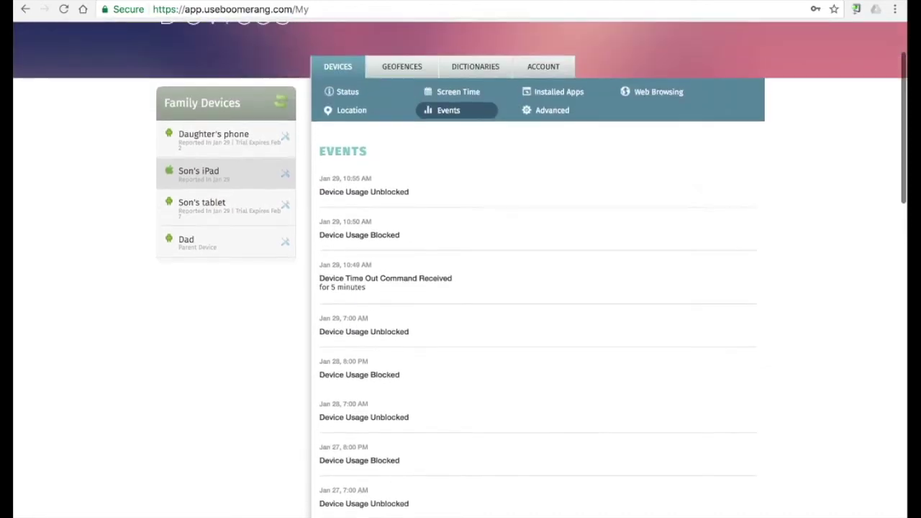
{"action": "scroll", "coordinate": [461, 288], "scroll_direction": "up", "scroll_amount": 3}
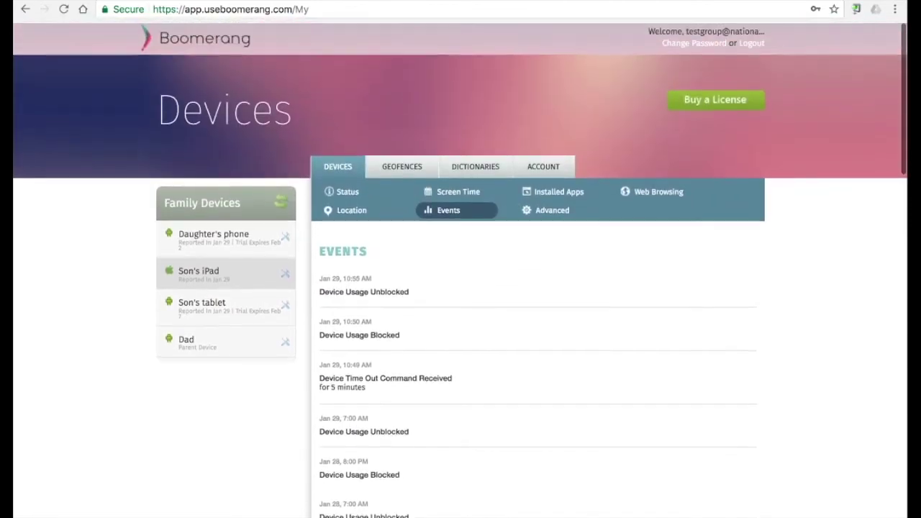
{"action": "left_click", "coordinate": [553, 210]}
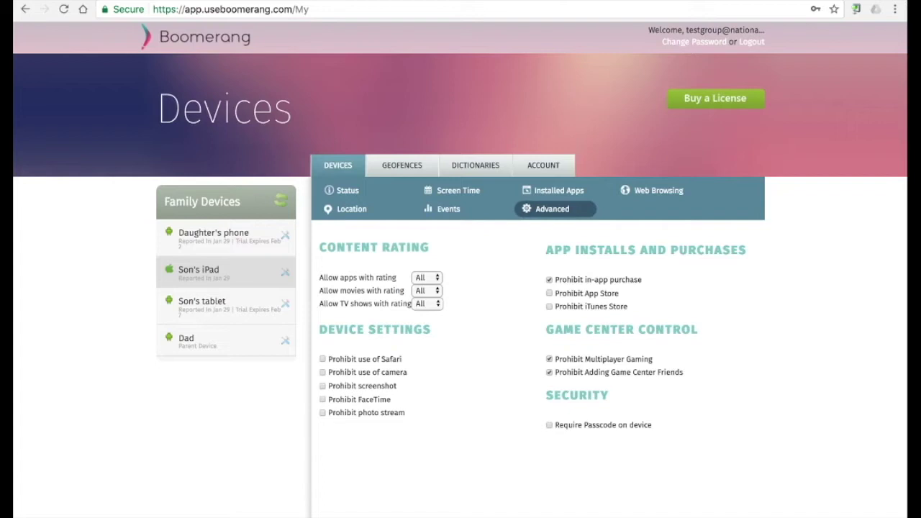
Step: Check the Android check-in frequency and VIP phone number fields in the family settings, and open the account's licensing page
{"action": "left_click", "coordinate": [544, 165]}
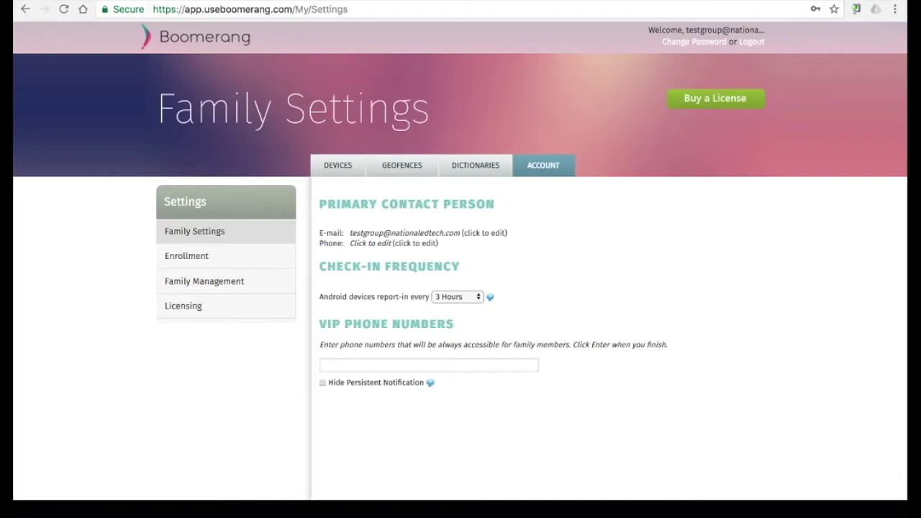
{"action": "left_click", "coordinate": [457, 297]}
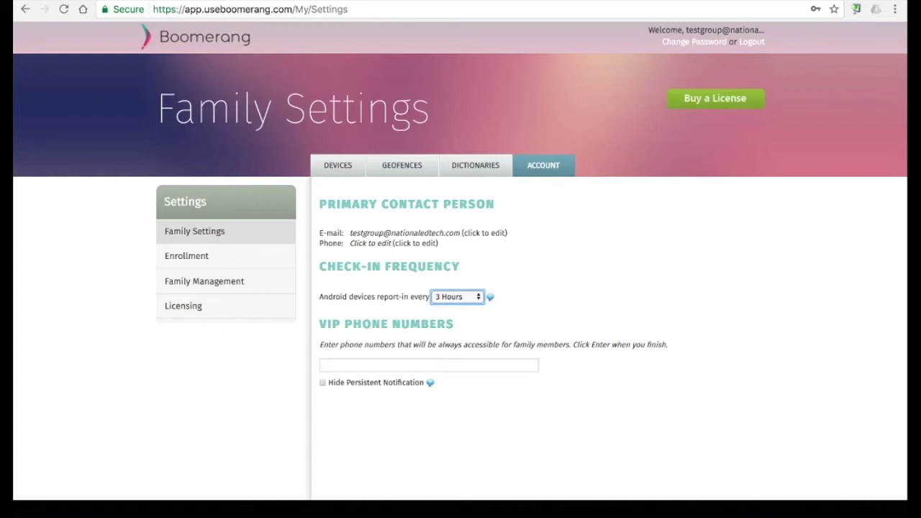
{"action": "left_click", "coordinate": [325, 365]}
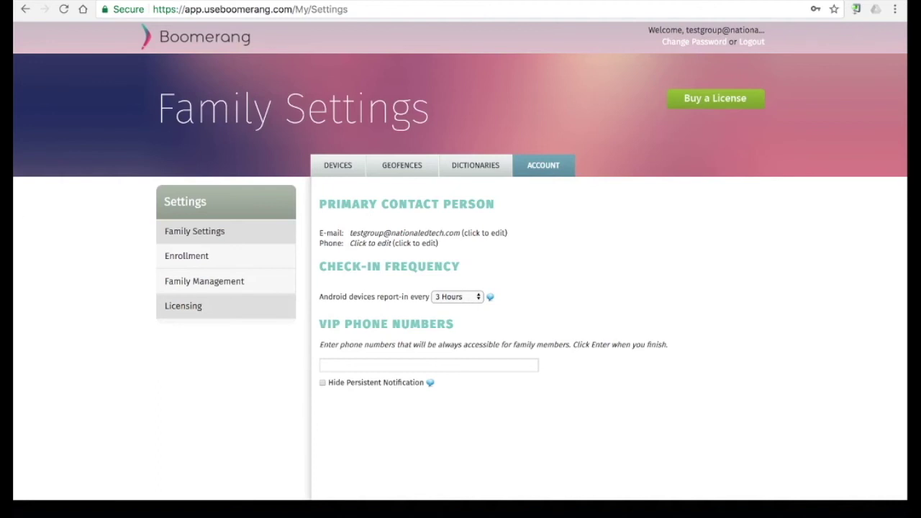
{"action": "left_click", "coordinate": [182, 305]}
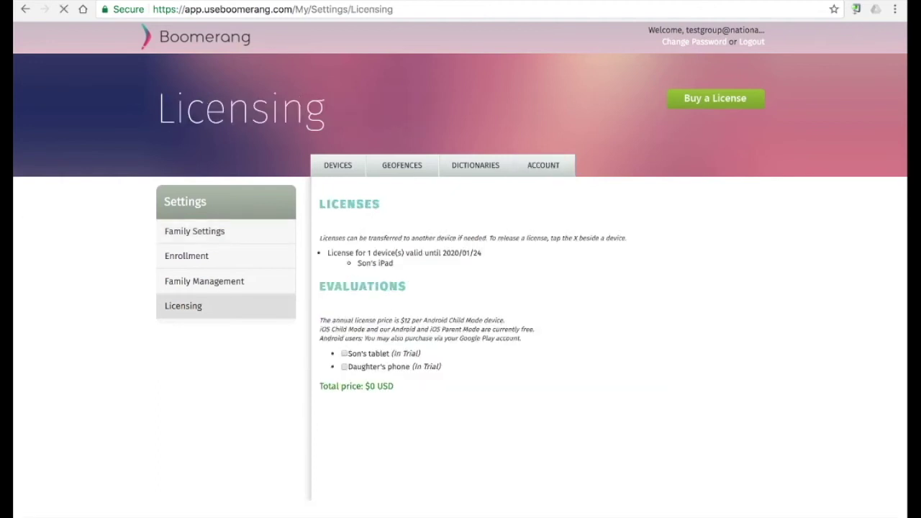